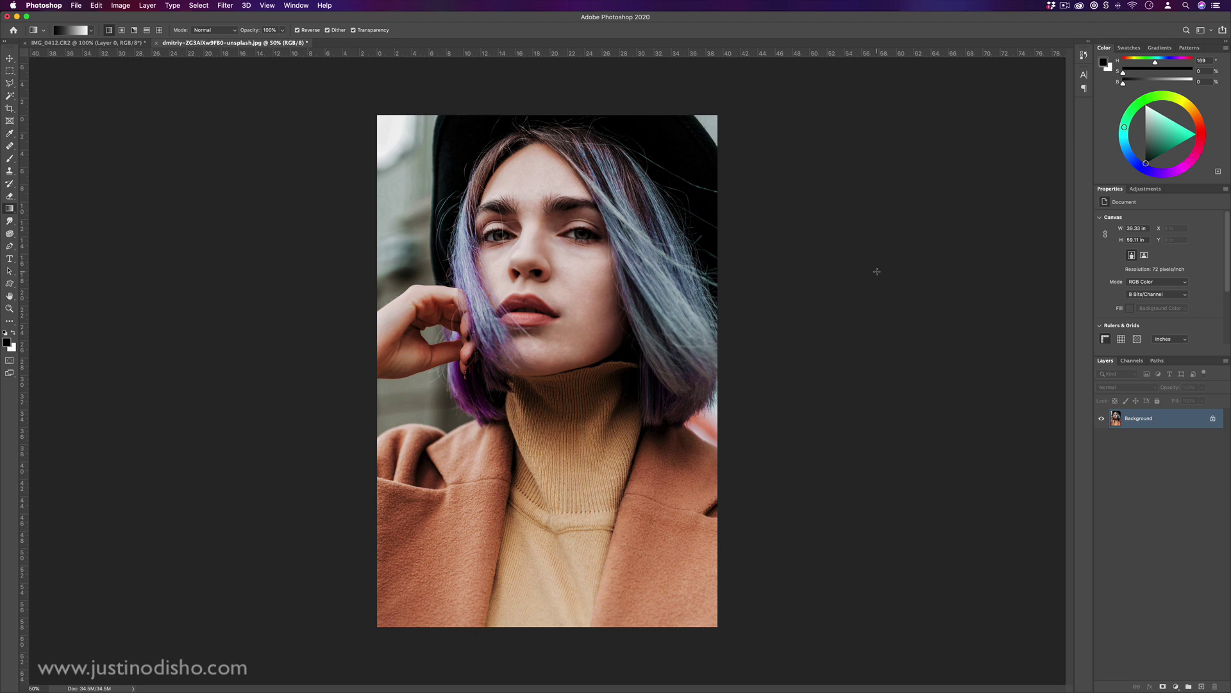
- Open the portrait in the Liquify filter
left_click(225, 5)
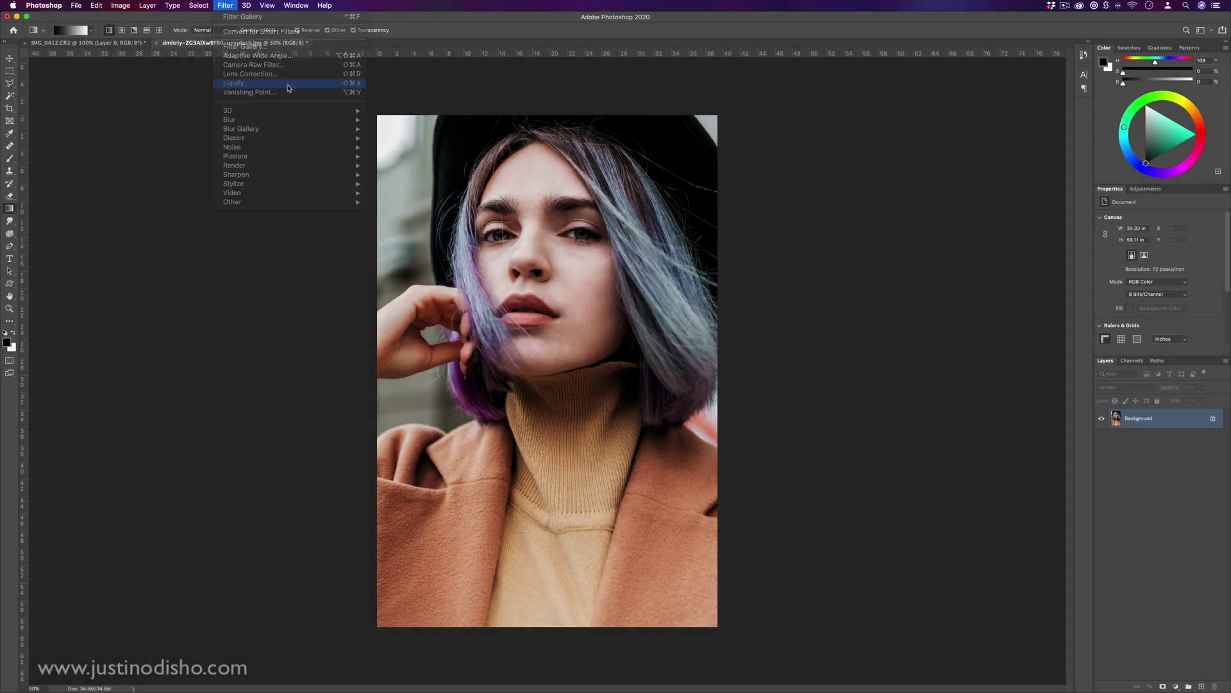
left_click(287, 88)
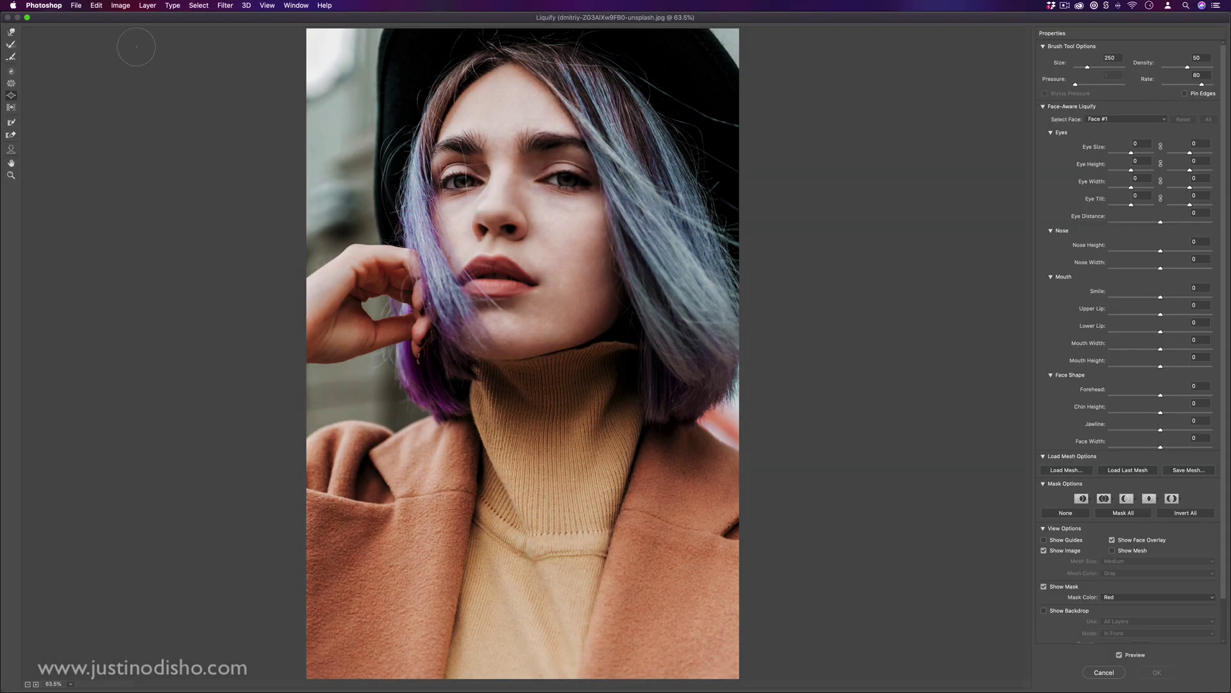
- Try a Forward Warp stroke from the left-side eye down across the face, and undo it
left_click(11, 34)
mouse_move(474, 219)
left_mouse_down()
mouse_move(552, 314)
mouse_move(625, 324)
left_mouse_up()
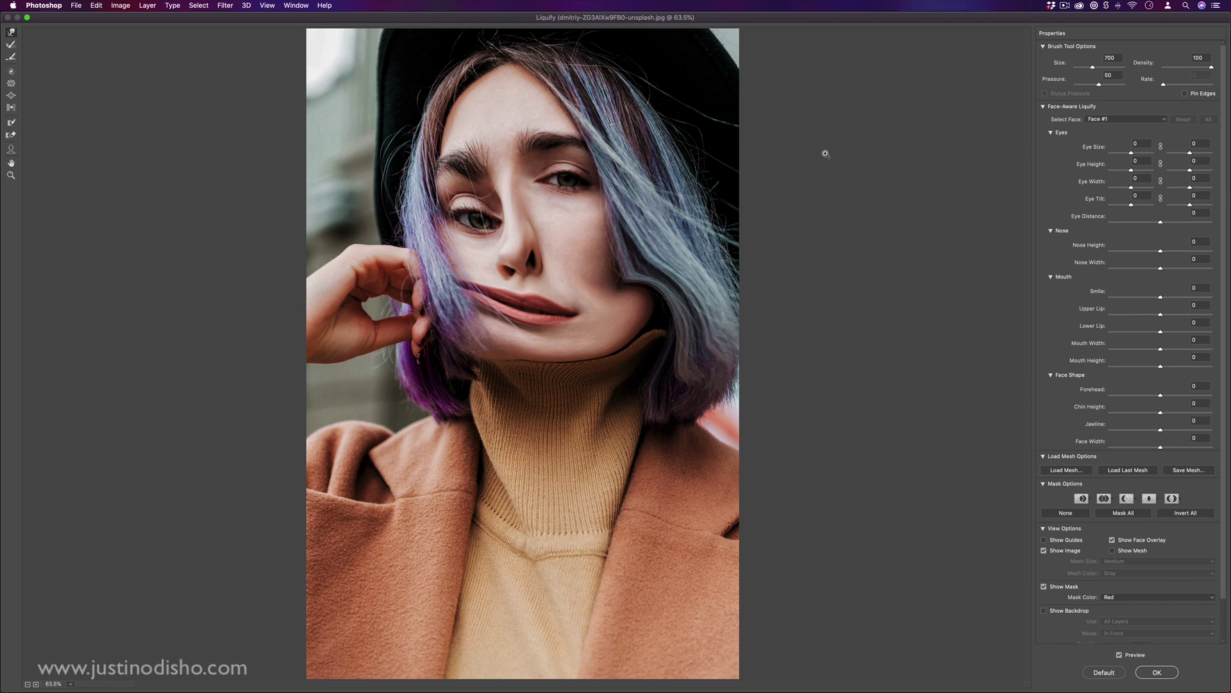
key("super+z")
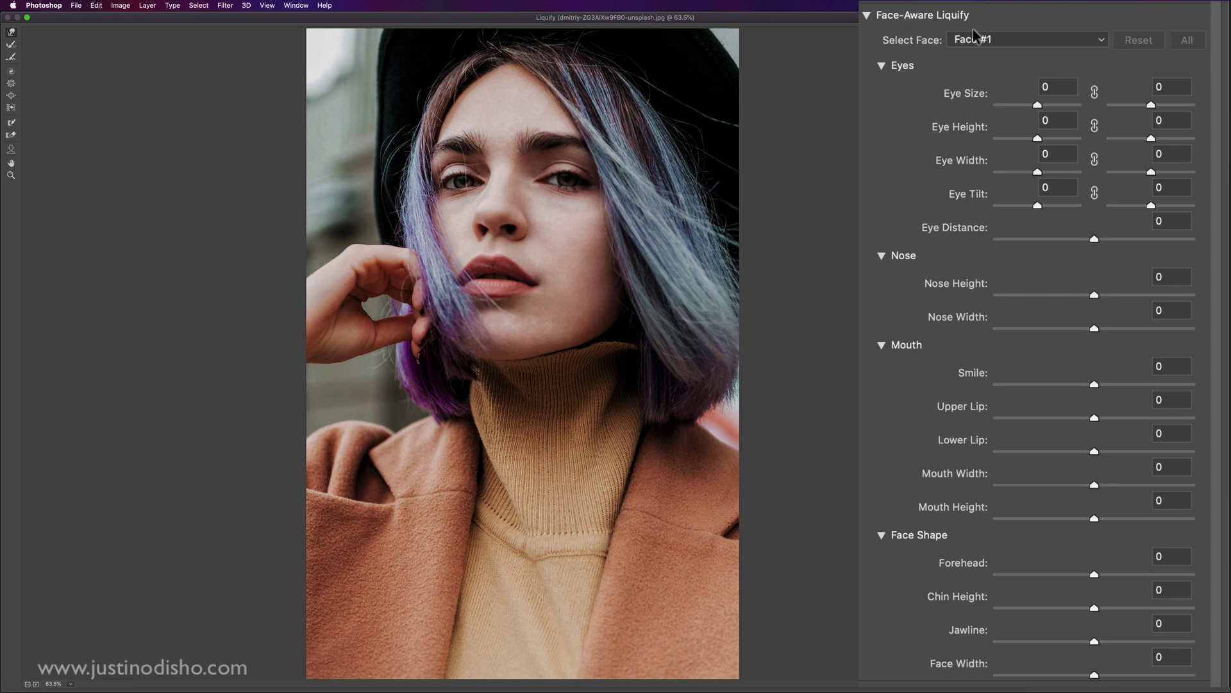
- Set both eye sizes to 100 in Face-Aware Liquify, with the left-side eye's height at -43, width at 6 and tilt at -100
left_click_drag(1036, 106, 1228, 114)
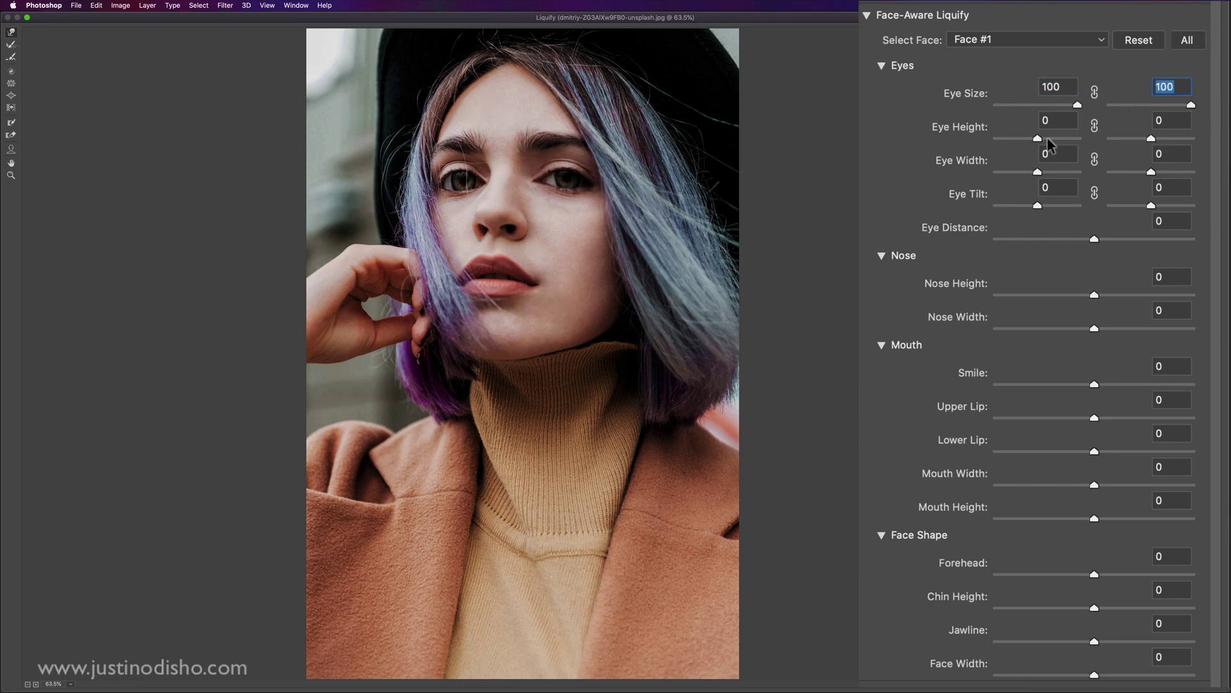
left_click_drag(1038, 139, 1020, 135)
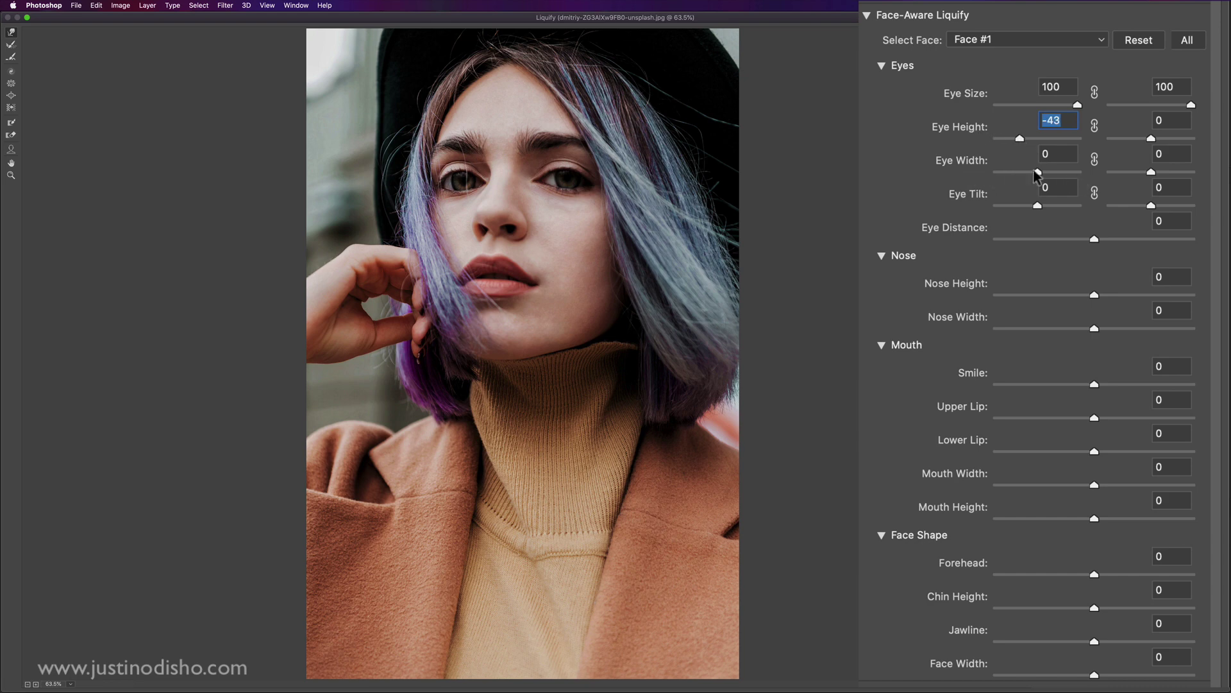
left_click_drag(1038, 172, 994, 207)
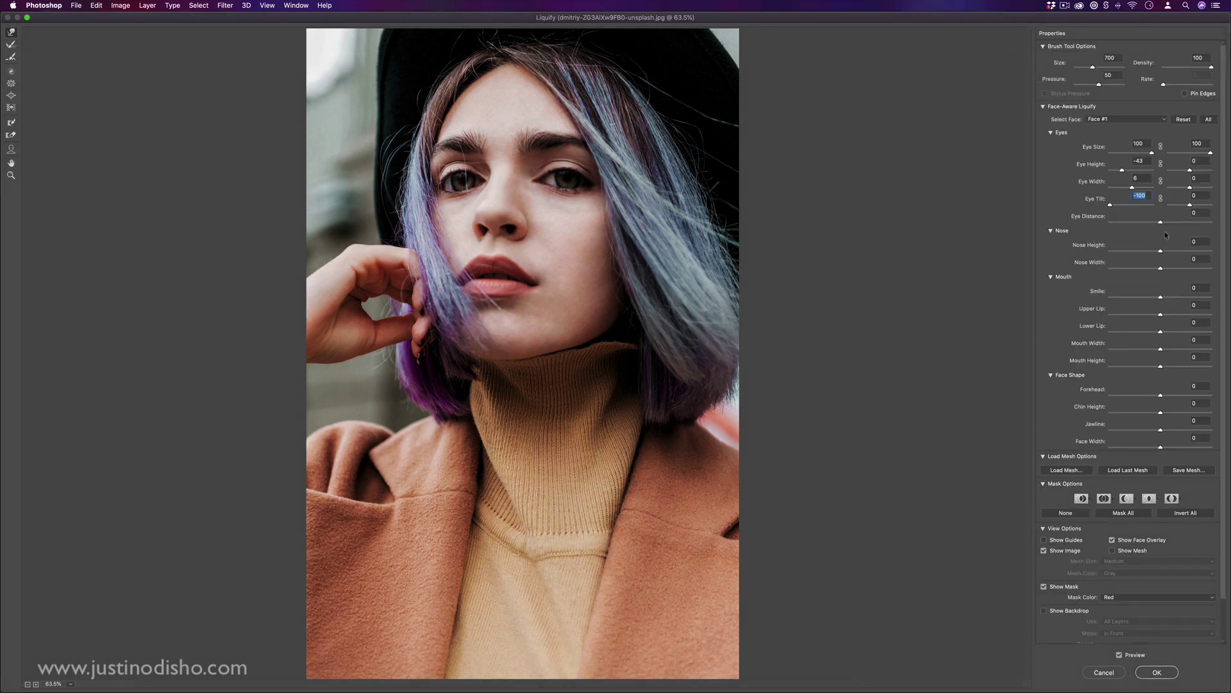
- Set the nose height to -100, and adjust the mouth with smile at 100 and upper lip at -100
left_click_drag(1160, 251, 1105, 253)
left_click_drag(1163, 298, 1223, 296)
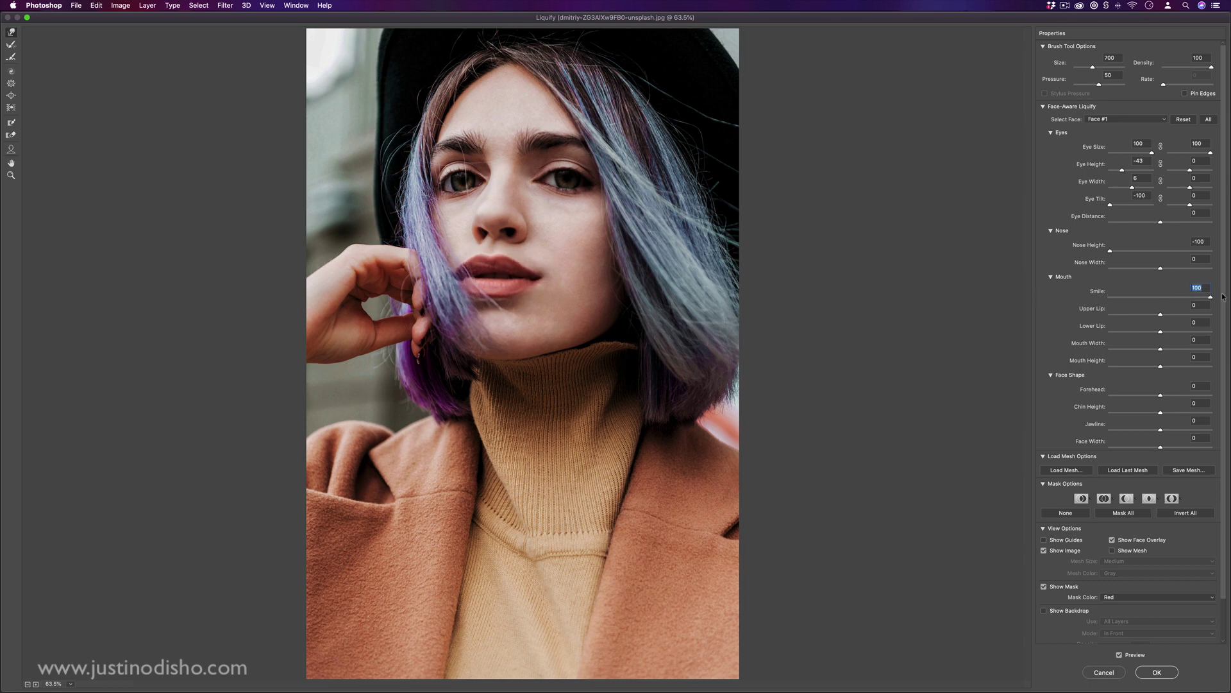
left_click(1163, 315)
- Reshape the face with forehead and chin height at 100, and jawline and face width at -100
left_click_drag(1165, 396, 1213, 396)
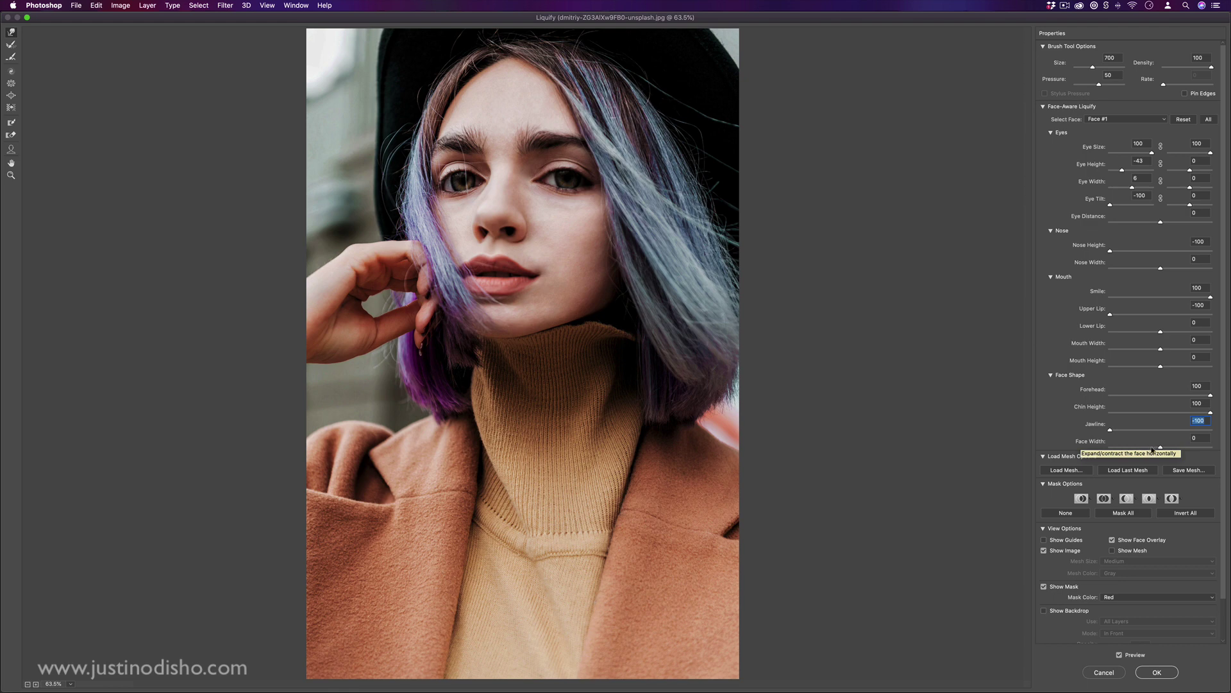
left_click_drag(1160, 448, 1095, 448)
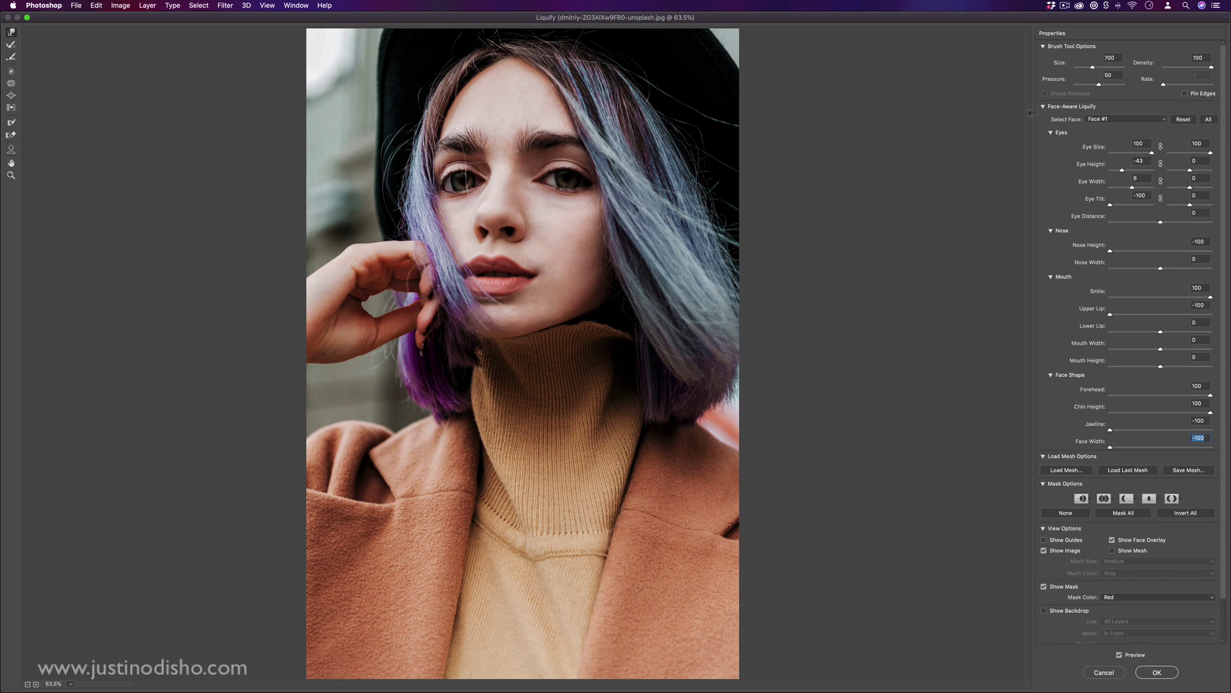
- Collapse the Face-Aware Liquify settings and warp the right-side eye slightly with a much smaller brush
left_click(1043, 106)
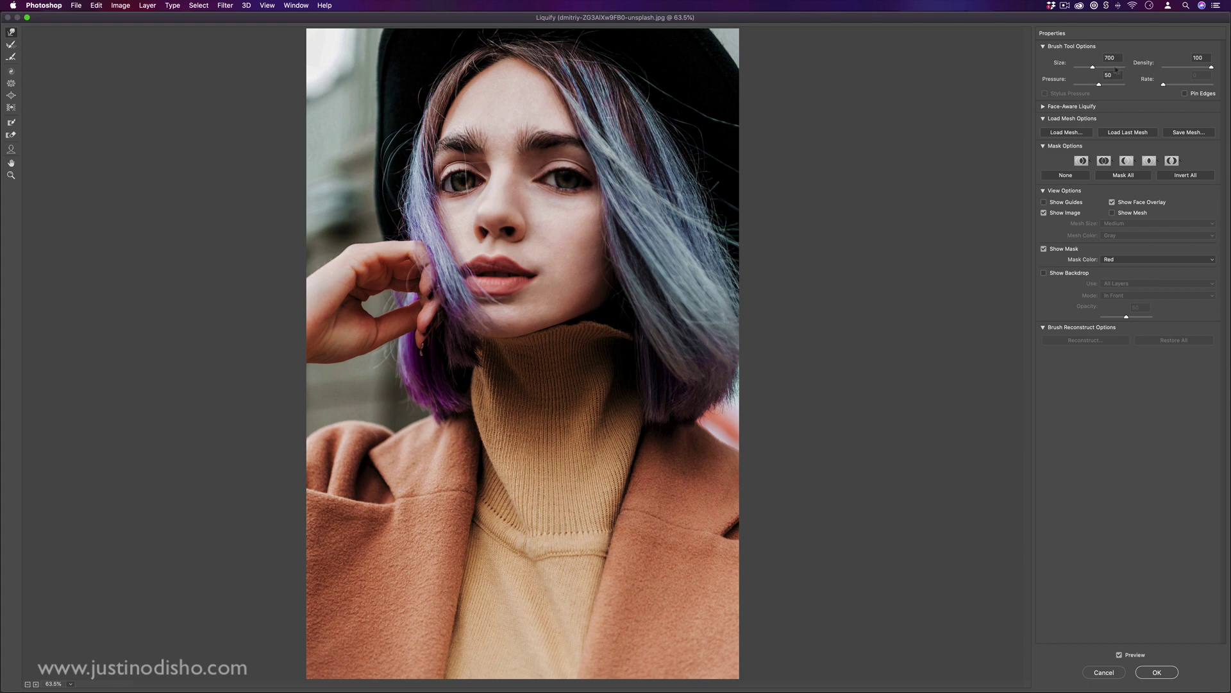
left_click_drag(1088, 68, 1086, 68)
left_click_drag(566, 177, 568, 178)
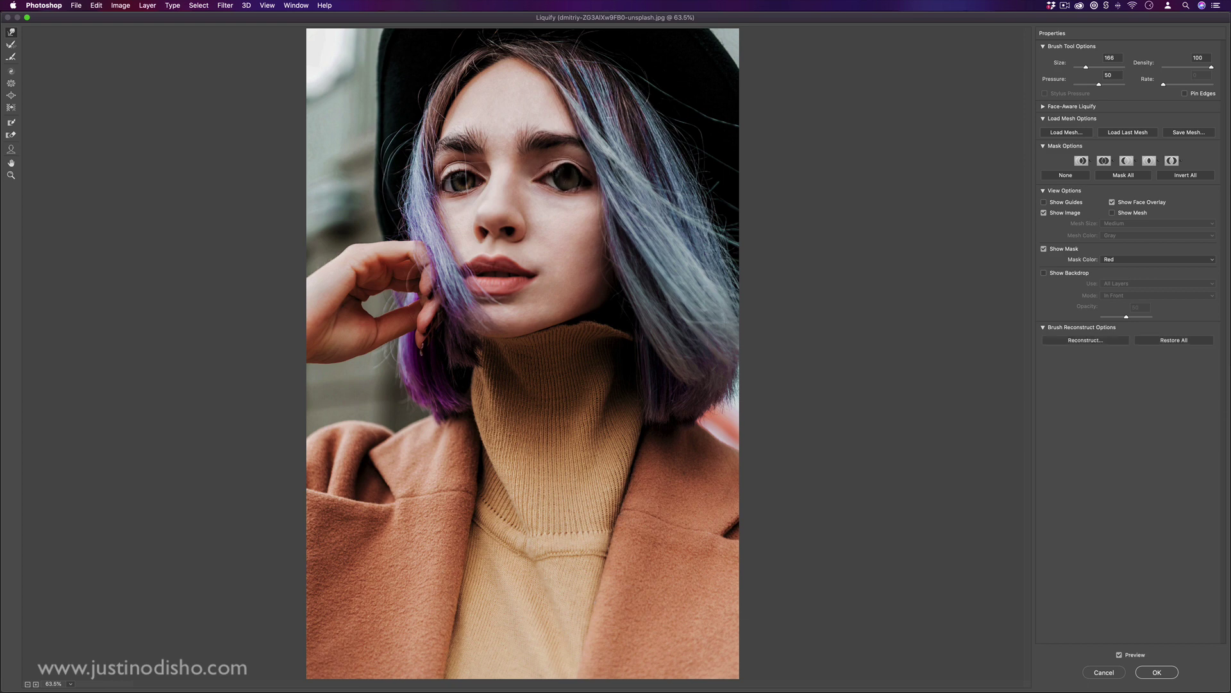
- Try a Forward Warp stroke over the face with an extremely large brush, and undo it
left_click_drag(1113, 68, 1112, 68)
mouse_move(457, 182)
left_mouse_down()
mouse_move(529, 174)
mouse_move(672, 215)
mouse_move(627, 118)
mouse_move(177, 372)
left_mouse_up()
key("super+z")
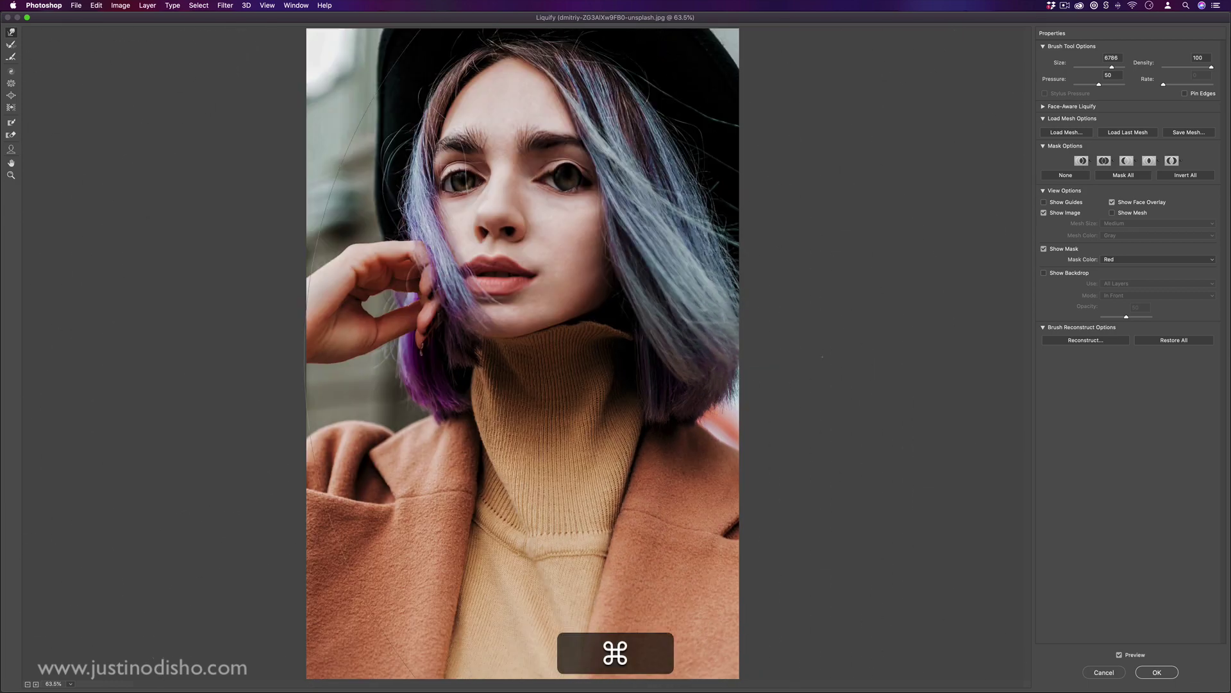
- Reduce the warp brush size to 500
key("bracketleft")
key("bracketleft")
key("bracketleft")
key("bracketleft")
key("bracketleft")
key("bracketleft")
key("bracketleft")
key("bracketleft")
key("bracketleft")
key("bracketleft")
key("bracketleft")
key("bracketleft")
key("bracketleft")
key("bracketleft")
key("bracketleft")
key("bracketleft")
key("bracketleft")
key("bracketleft")
key("bracketleft")
key("bracketleft")
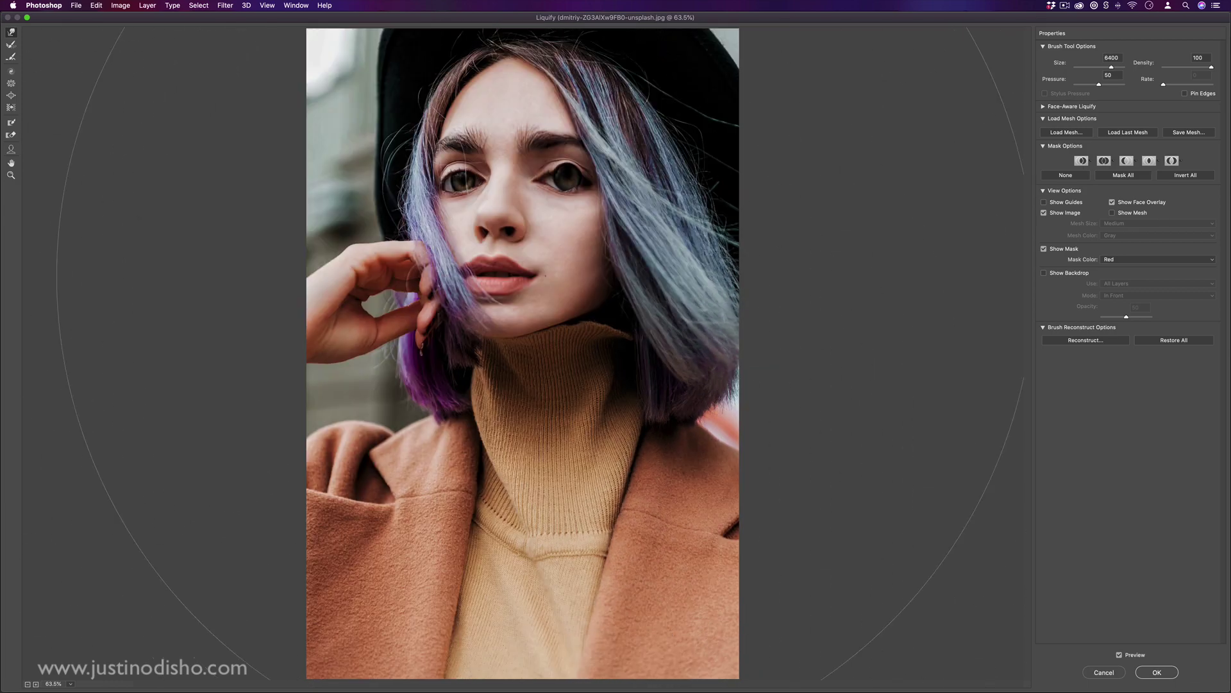
key("bracketleft")
key("bracketleft")
key("bracketleft")
key("bracketleft")
key("bracketleft")
key("bracketleft")
key("bracketleft")
key("bracketleft")
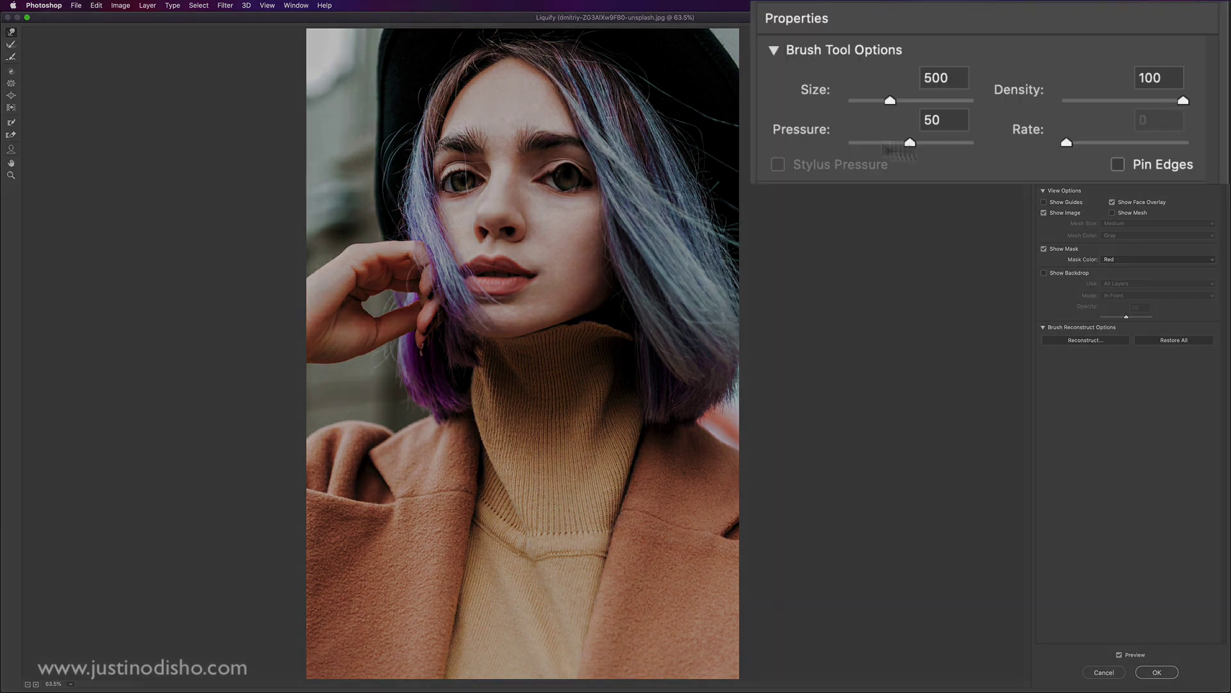
- Set the brush density to 38 and the pressure to 7
left_click_drag(1183, 100, 1110, 101)
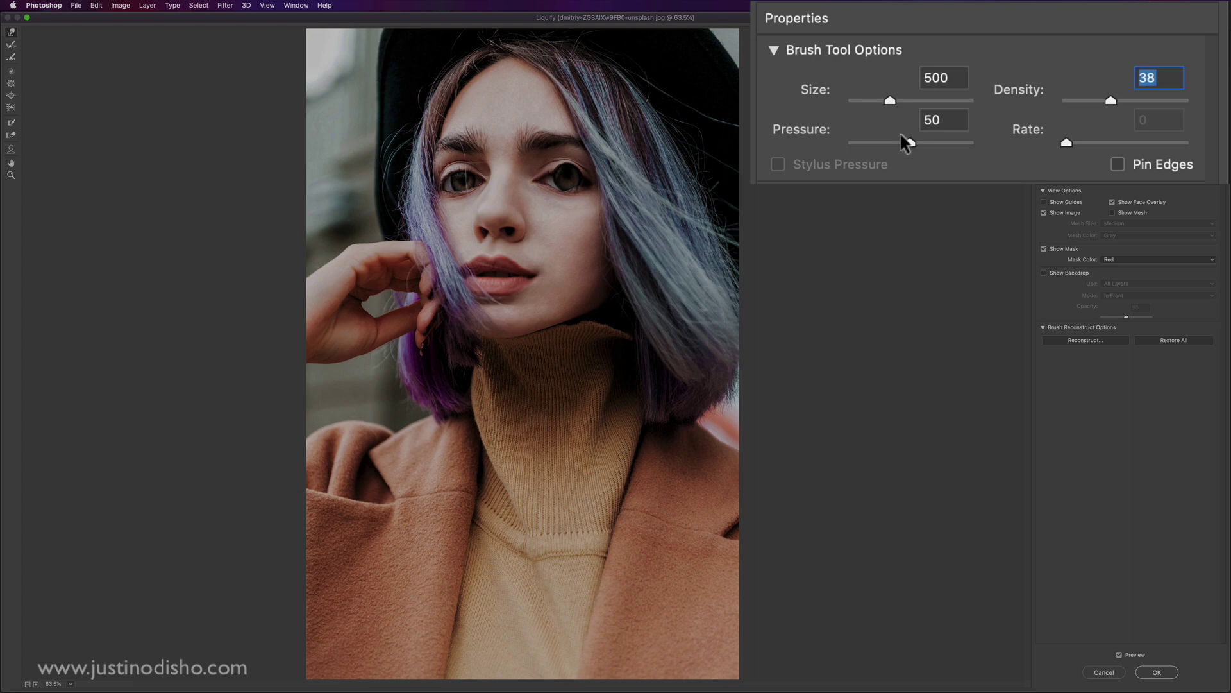
left_click_drag(910, 143, 859, 145)
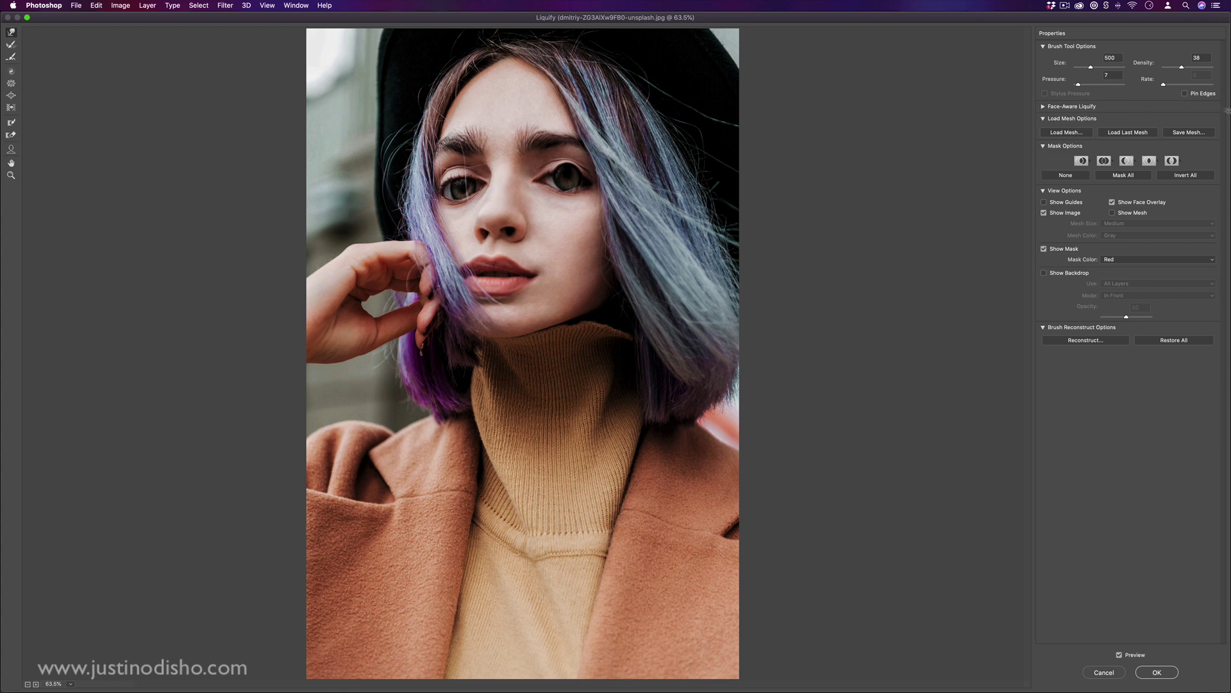
- Raise the brush density and pressure to 100 and smear both eyes sideways across the face
left_click_drag(1178, 67, 1212, 66)
mouse_move(465, 183)
left_mouse_down()
mouse_move(539, 138)
mouse_move(639, 122)
mouse_move(716, 135)
mouse_move(766, 163)
left_mouse_up()
left_click_drag(568, 177, 385, 260)
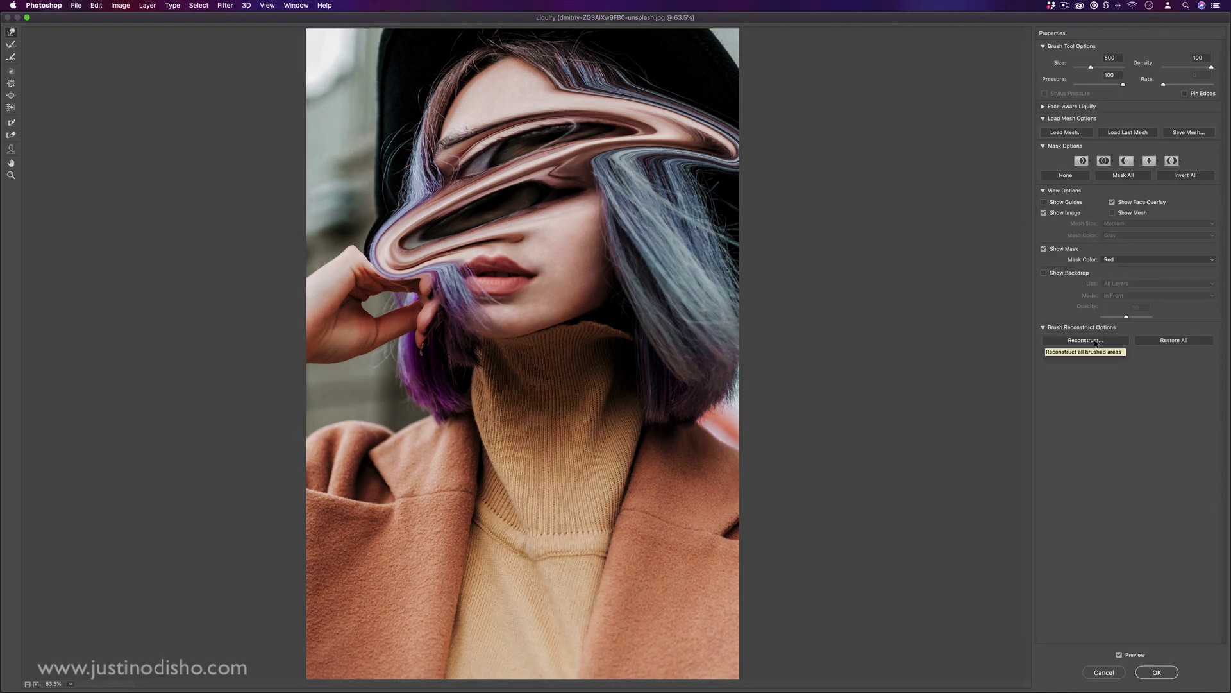
- Preview a reconstruction of the brushed areas at an amount of 39, and cancel it
left_click(1084, 340)
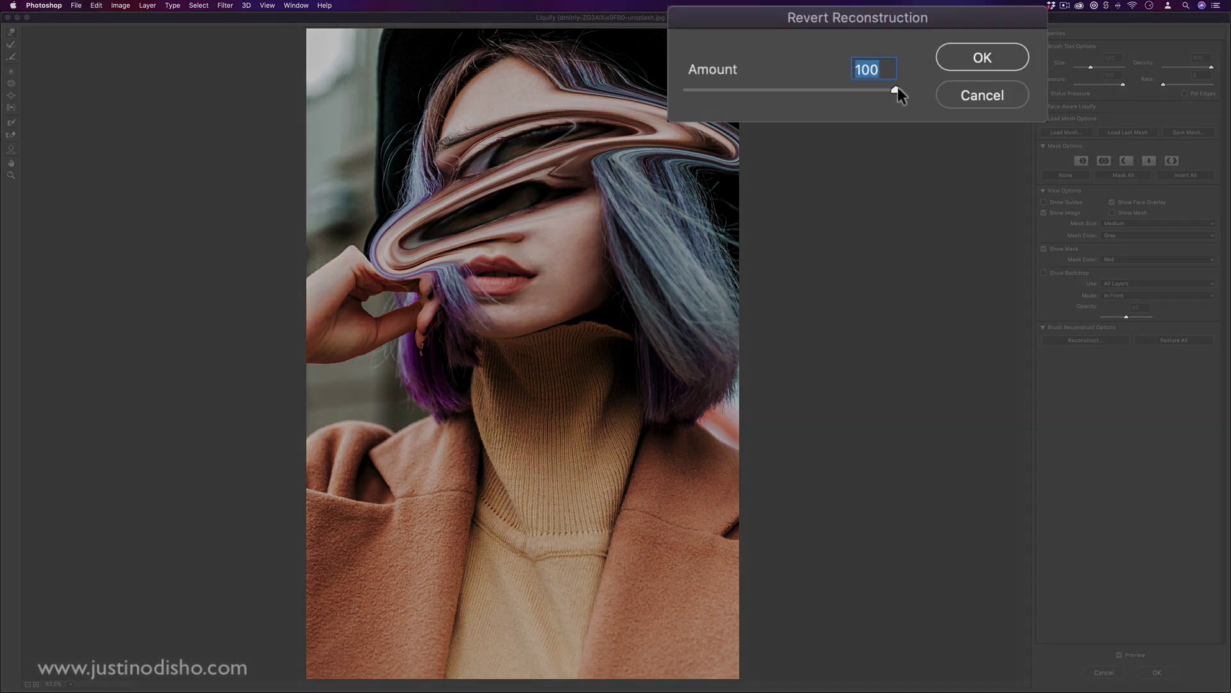
left_click_drag(876, 76, 817, 79)
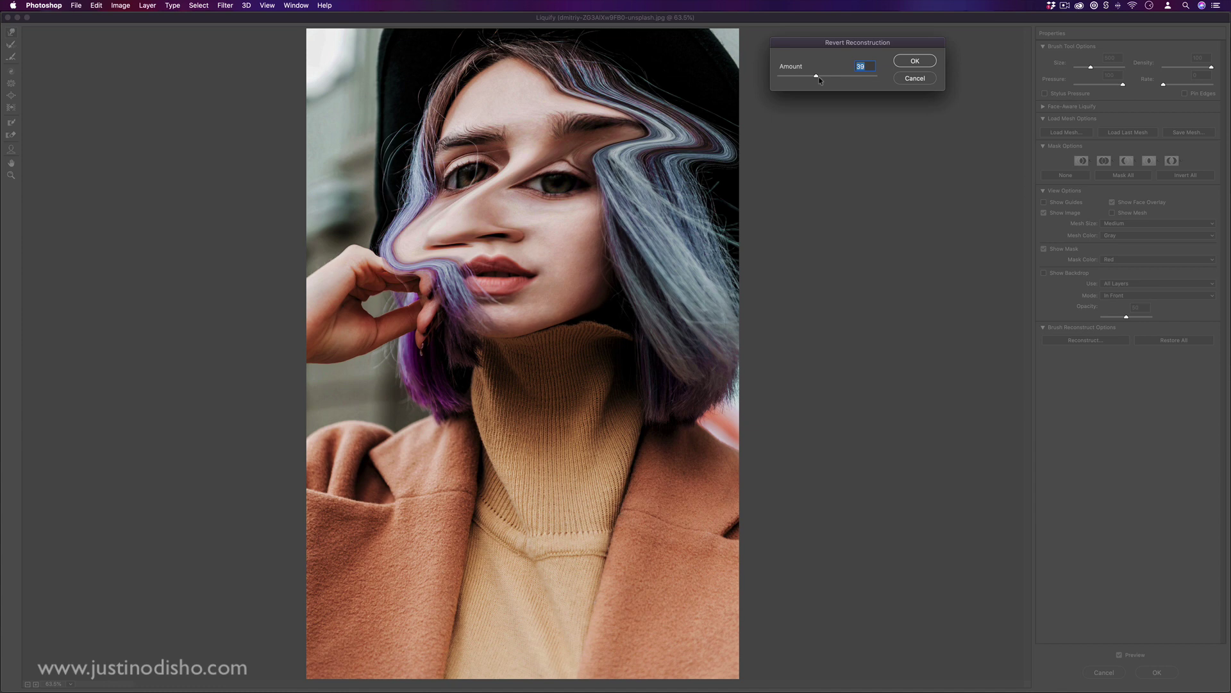
left_click(916, 79)
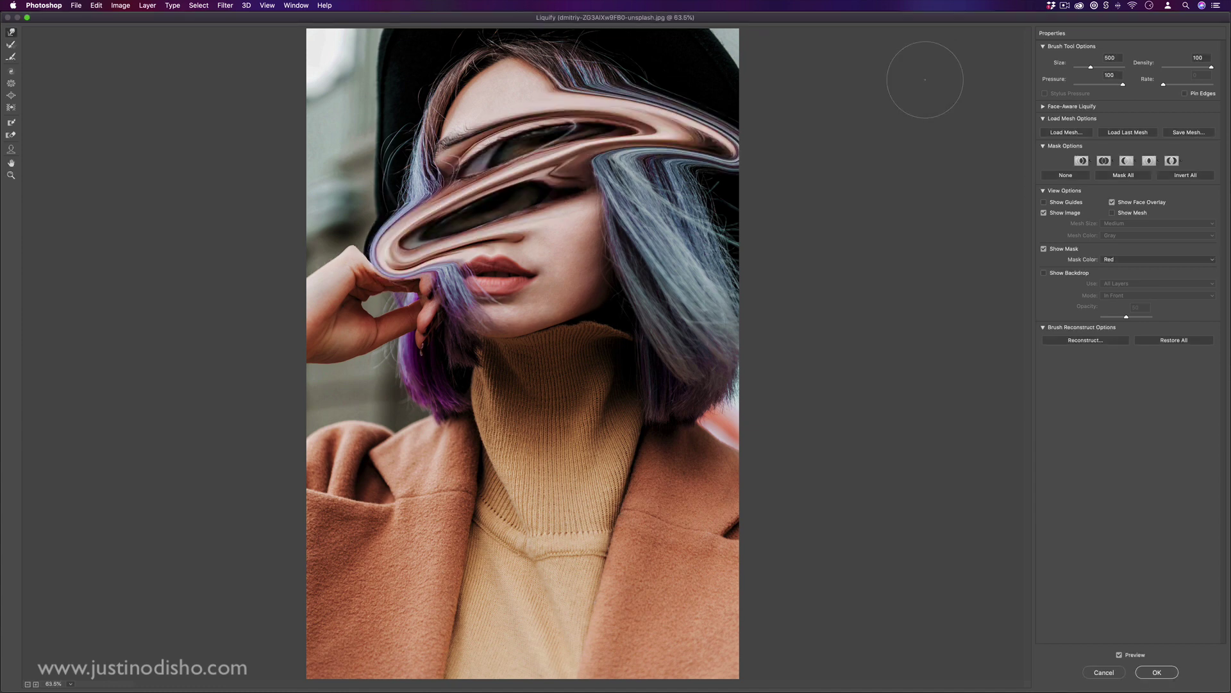
- Restore all brushed areas and reset the Face-Aware Liquify adjustments for Face #1
left_click(1175, 340)
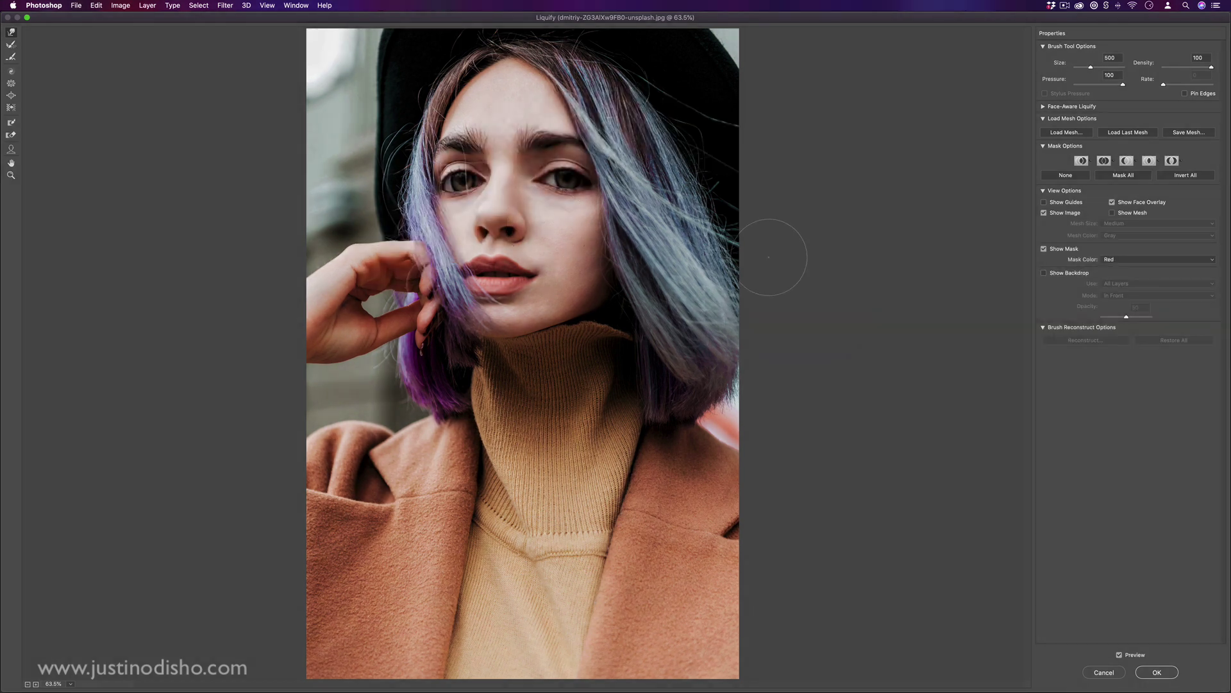
left_click(1043, 107)
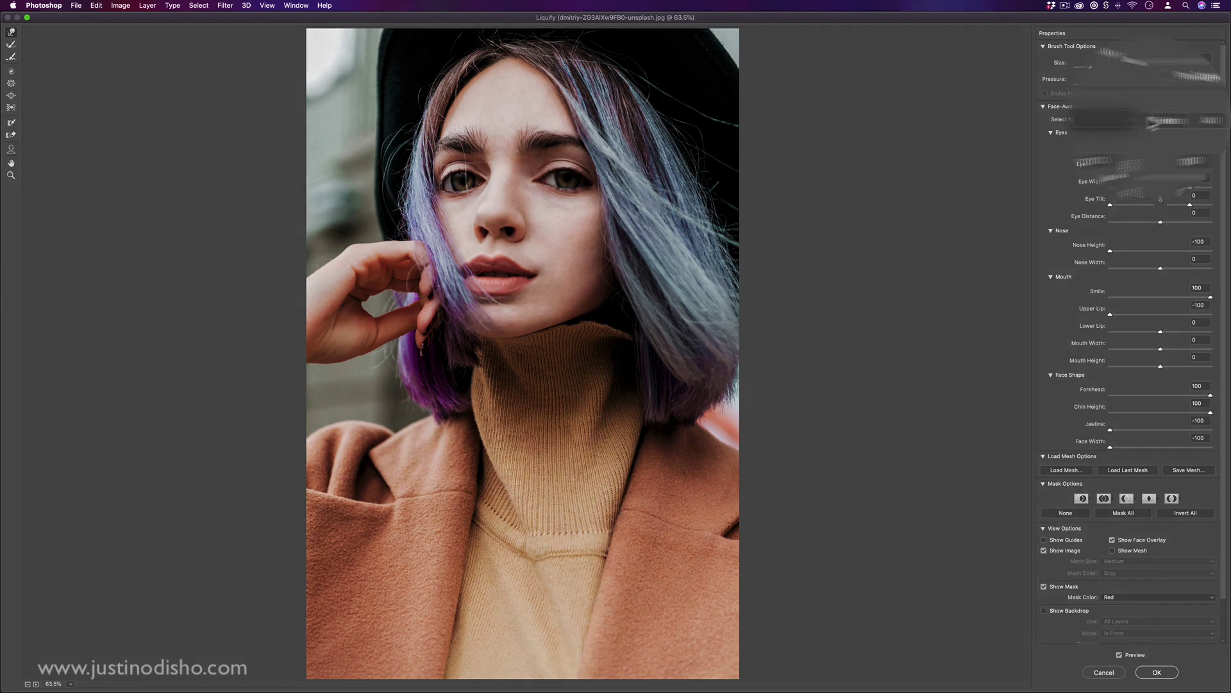
left_click(1183, 119)
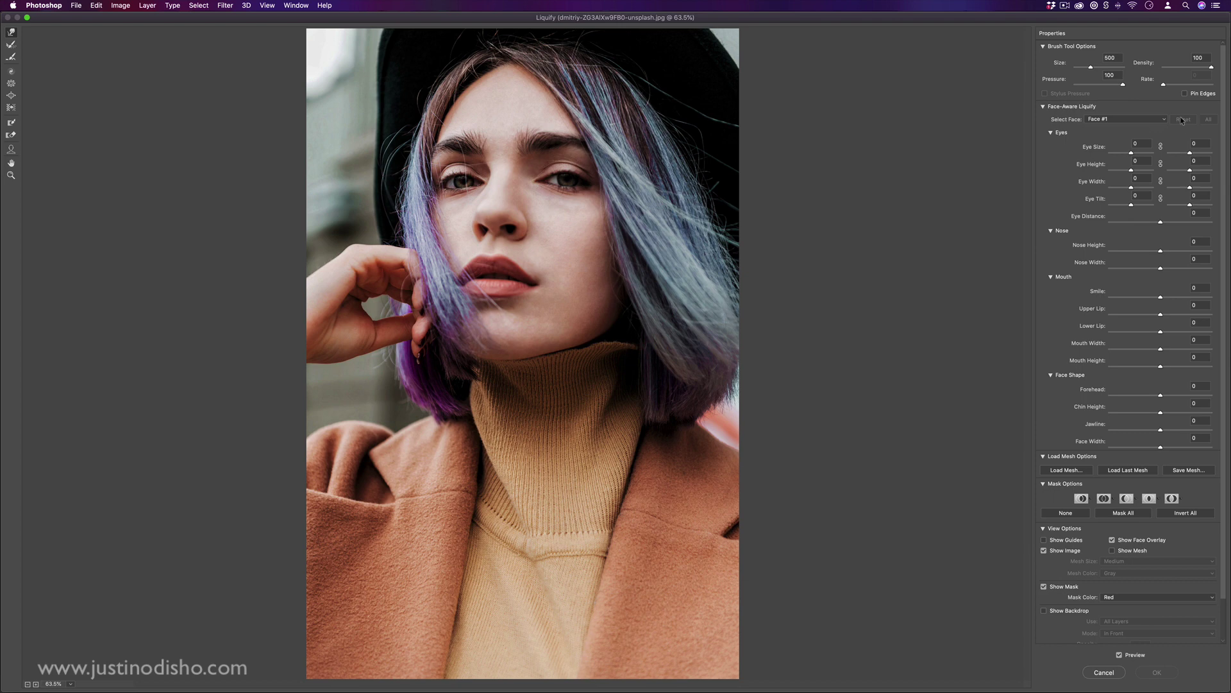
- Smear the eyes and nose heavily with the Forward Warp tool
scroll(1180, 122, "down", 2)
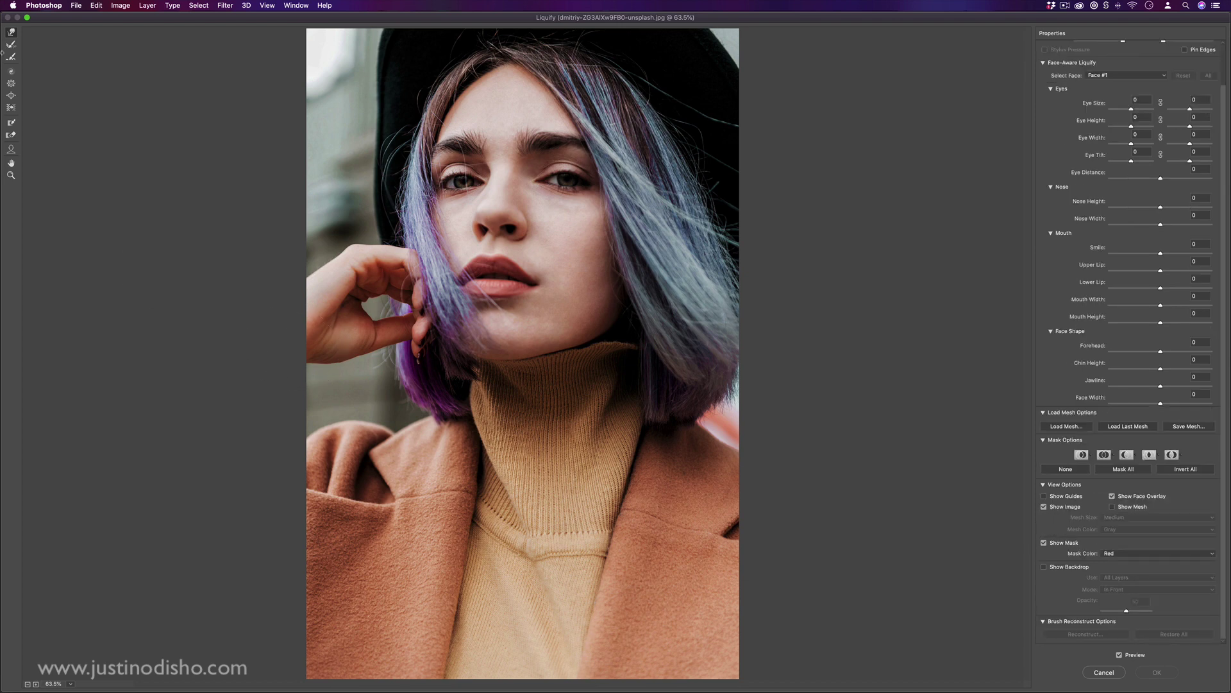
left_click(11, 45)
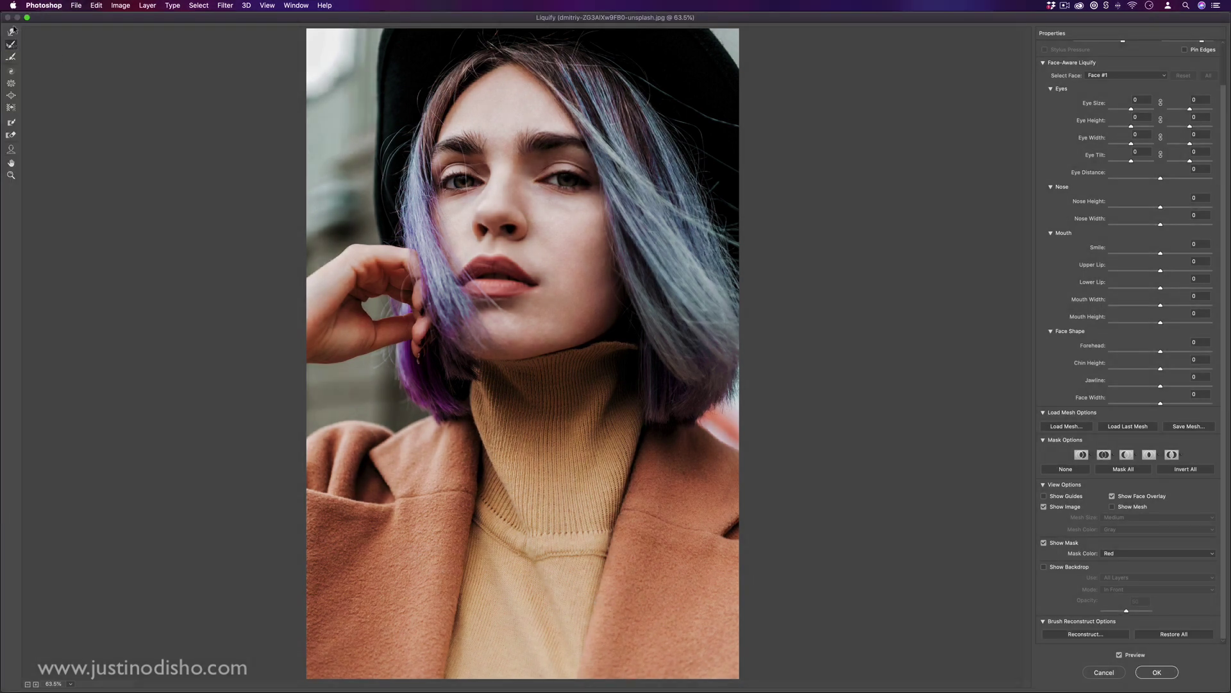
left_click(11, 33)
mouse_move(459, 177)
left_mouse_down()
mouse_move(585, 214)
mouse_move(488, 173)
left_mouse_up()
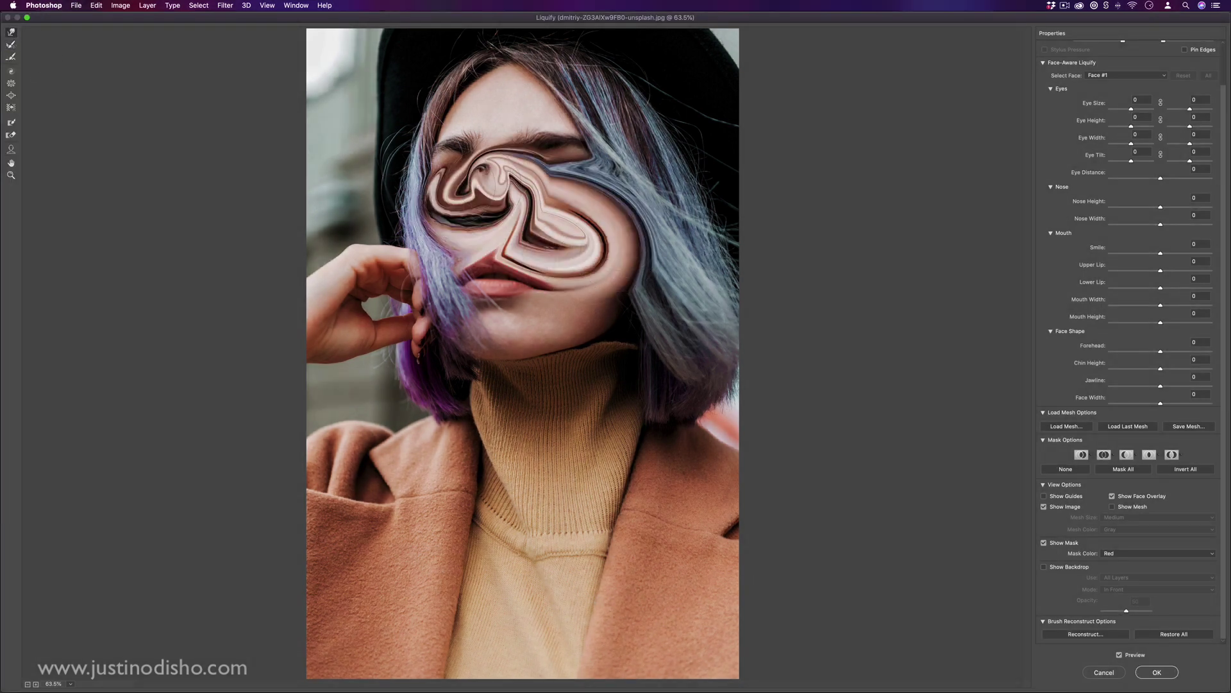
- Partially restore the left-side eye and upper lip with the Reconstruct tool, and brush the lip area with the Smooth tool
left_click(12, 45)
left_click_drag(497, 161, 447, 198)
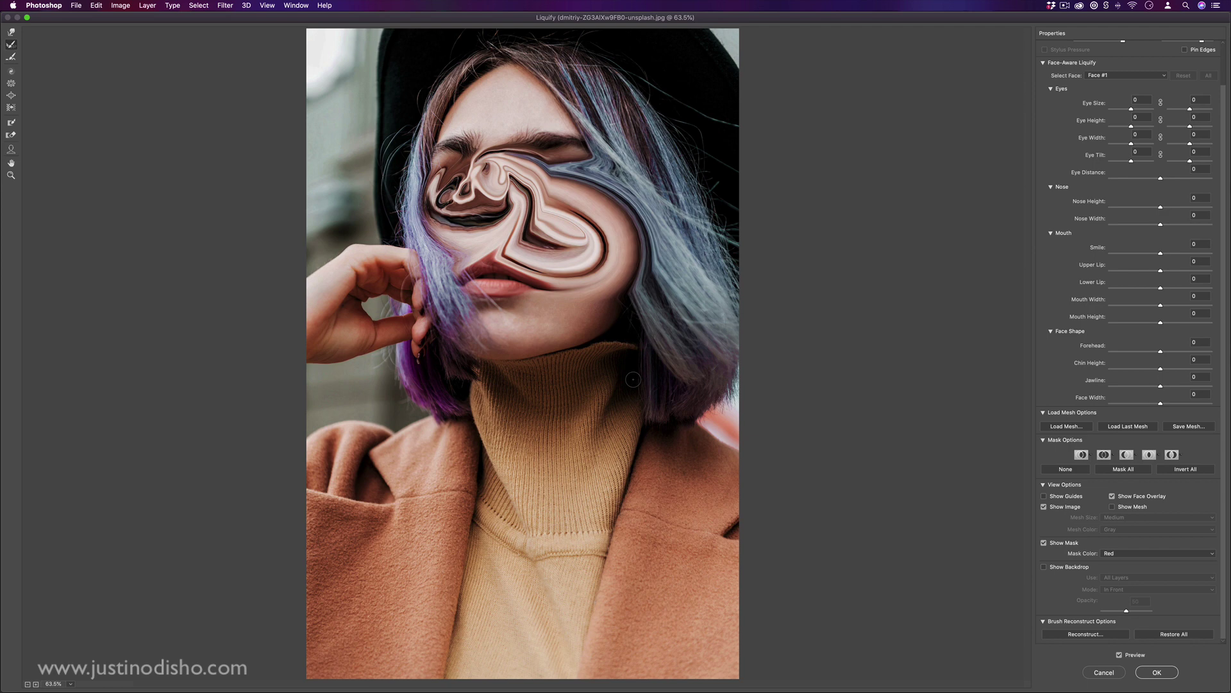
mouse_move(443, 184)
left_mouse_down()
mouse_move(460, 193)
mouse_move(446, 204)
mouse_move(452, 179)
mouse_move(476, 179)
mouse_move(468, 195)
mouse_move(467, 184)
left_mouse_up()
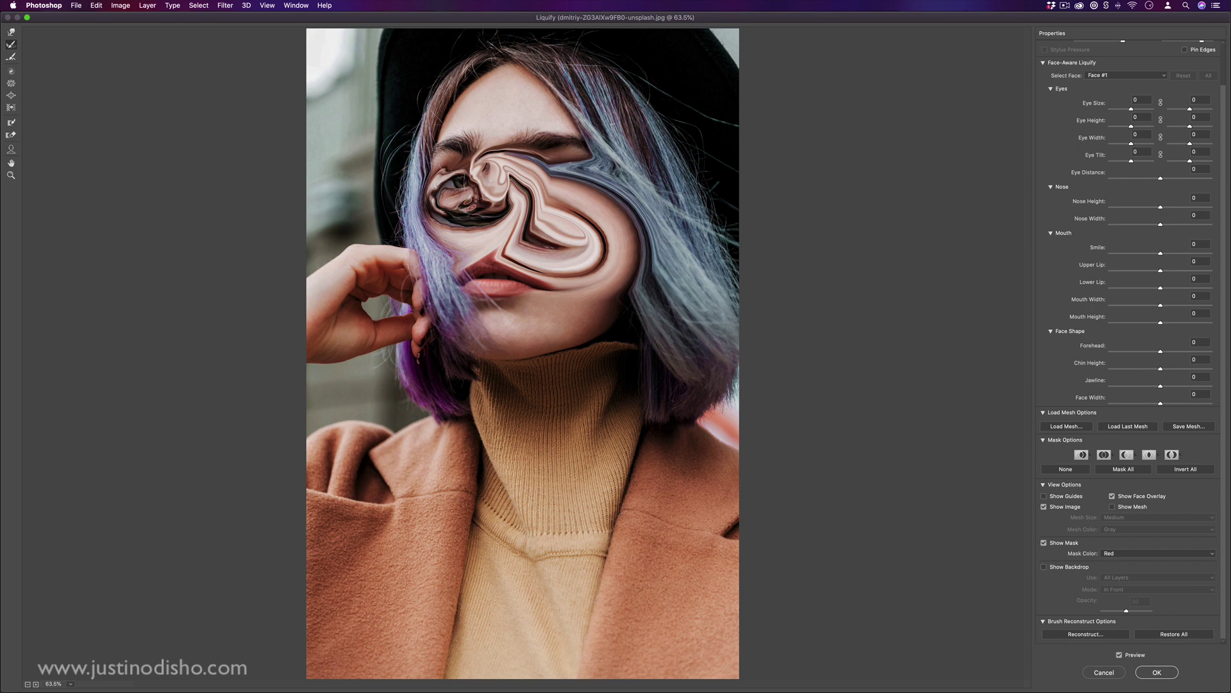
left_click_drag(488, 258, 516, 263)
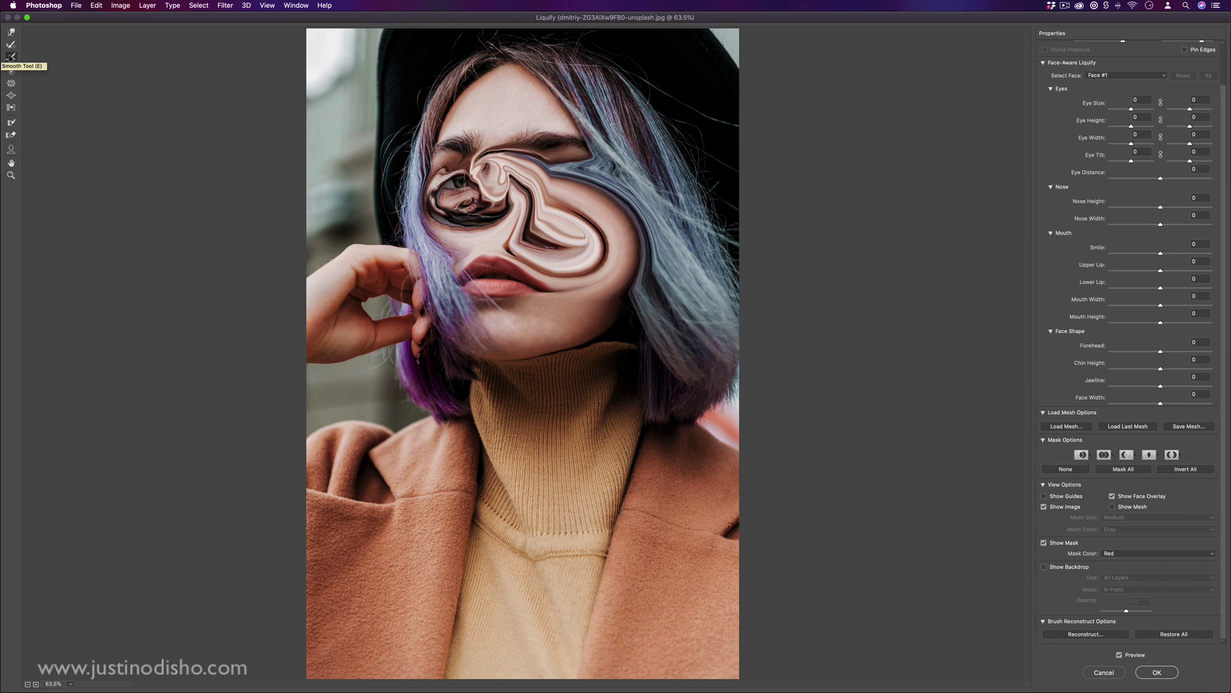
left_click(11, 56)
left_click_drag(499, 259, 518, 256)
- Swirl the whole face with the Twirl Clockwise tool using an enlarged brush
left_click(10, 72)
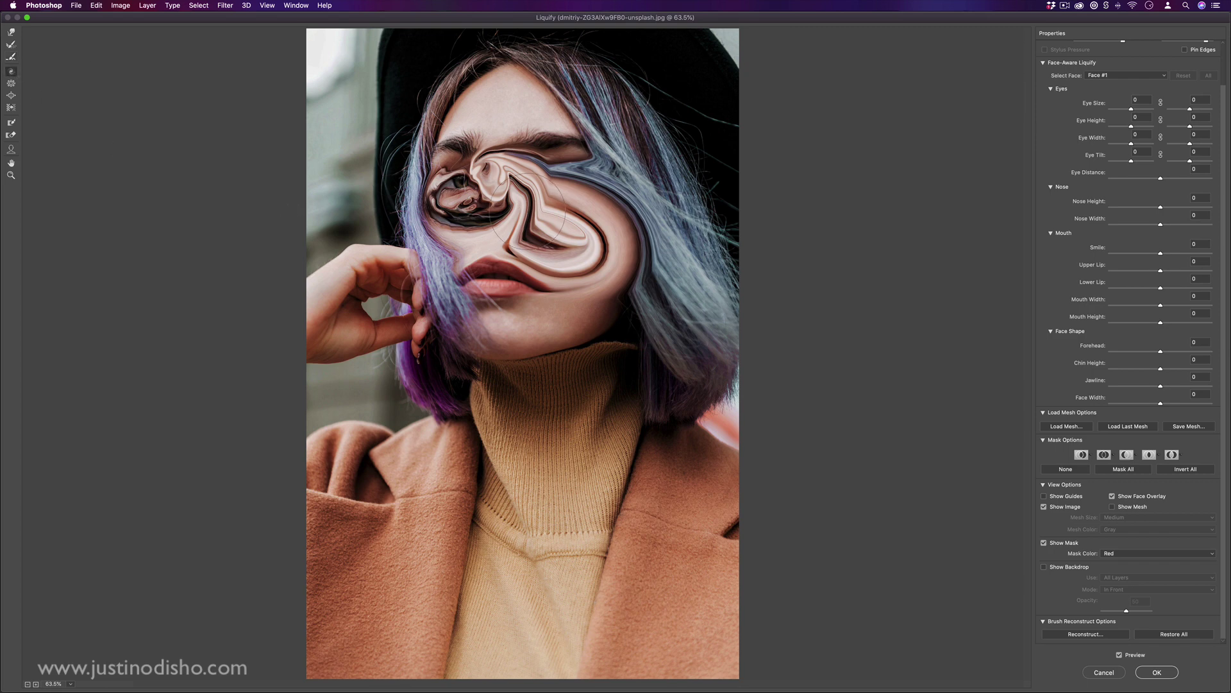
key("bracketright")
key("bracketright")
key("bracketright")
key("bracketright")
key("bracketright")
key("bracketright")
key("bracketright")
key("bracketright")
key("bracketright")
key("bracketright")
left_click_drag(516, 220, 517, 221)
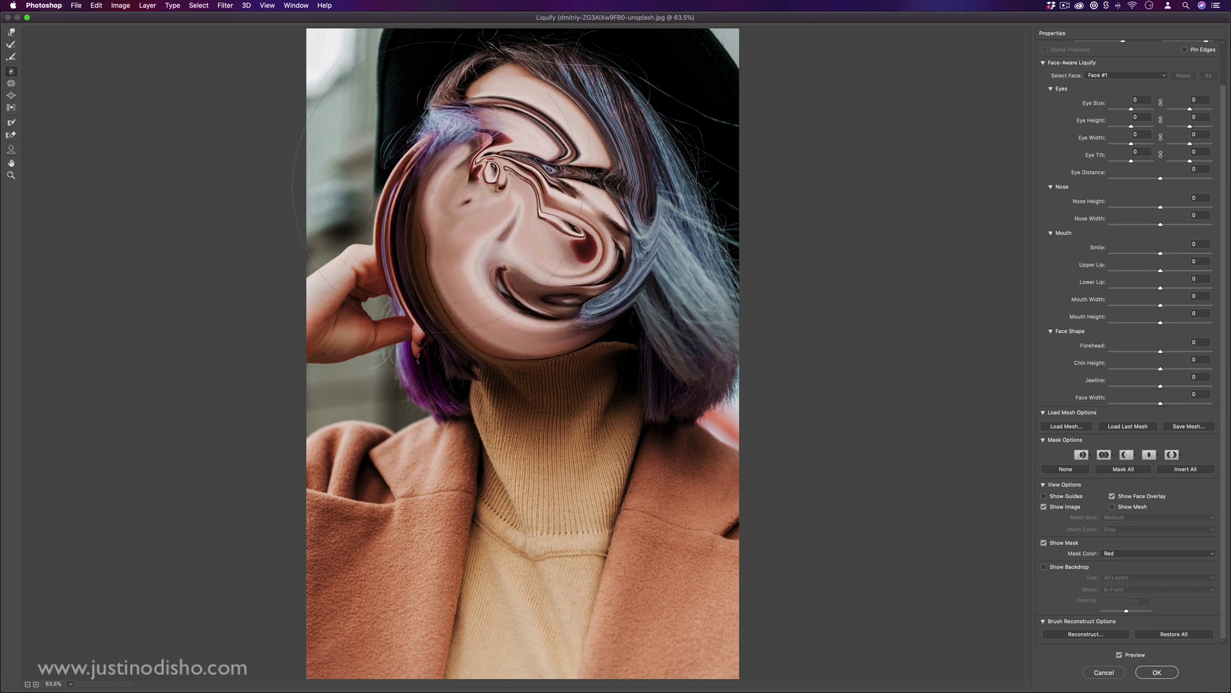
key("super+z")
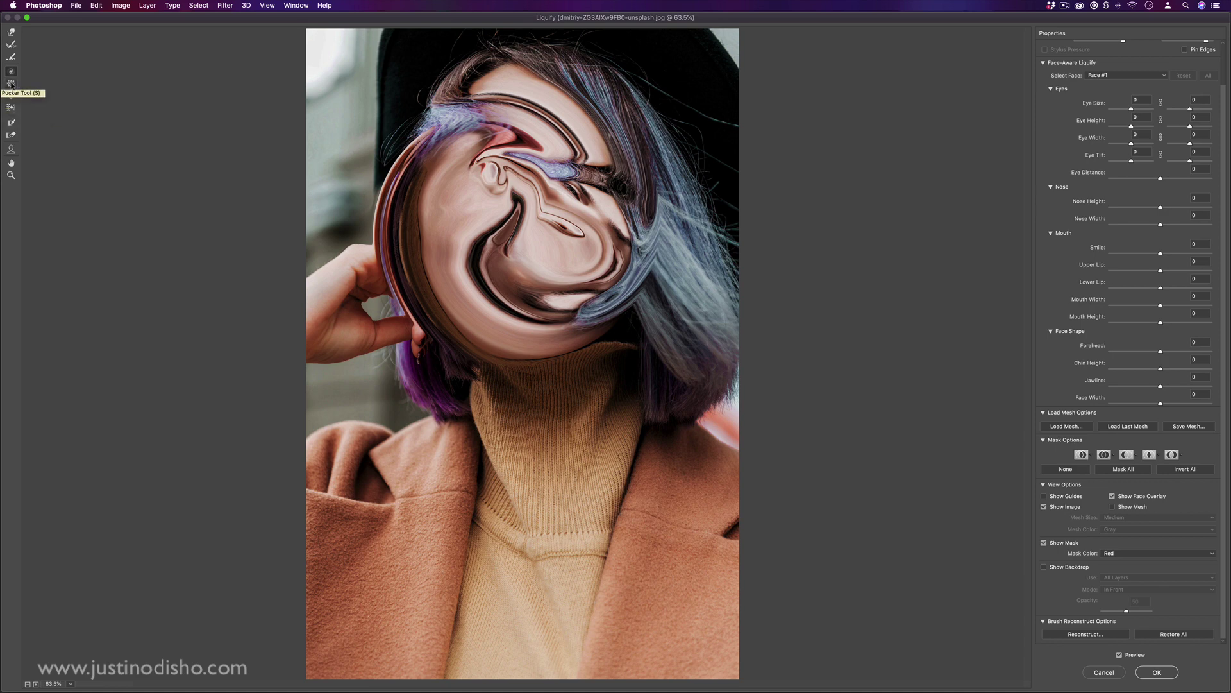
- Shrink the distorted details in the upper part of the face with the Pucker tool
left_click(11, 84)
mouse_move(498, 167)
left_mouse_down()
mouse_move(548, 170)
mouse_move(601, 106)
mouse_move(559, 103)
left_mouse_up()
- Set the Bloat tool's rate to 100 and bulge three spots on the forehead and the right side of the face
left_click(11, 97)
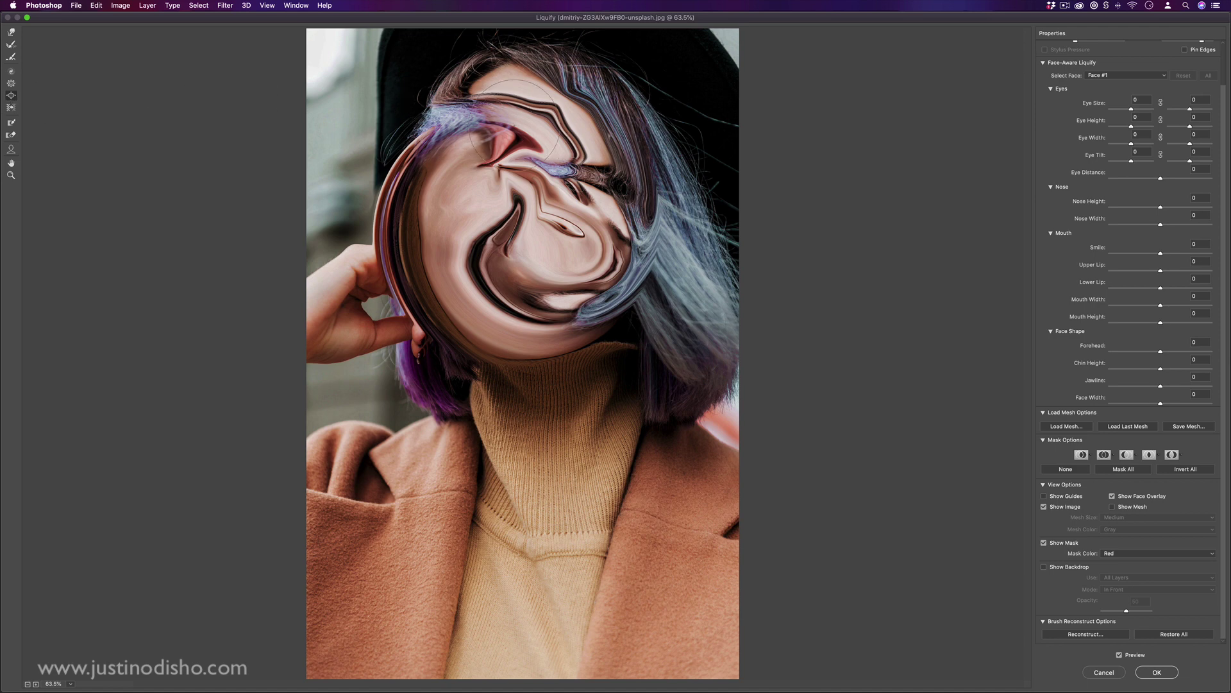
scroll(1184, 173, "up", 2)
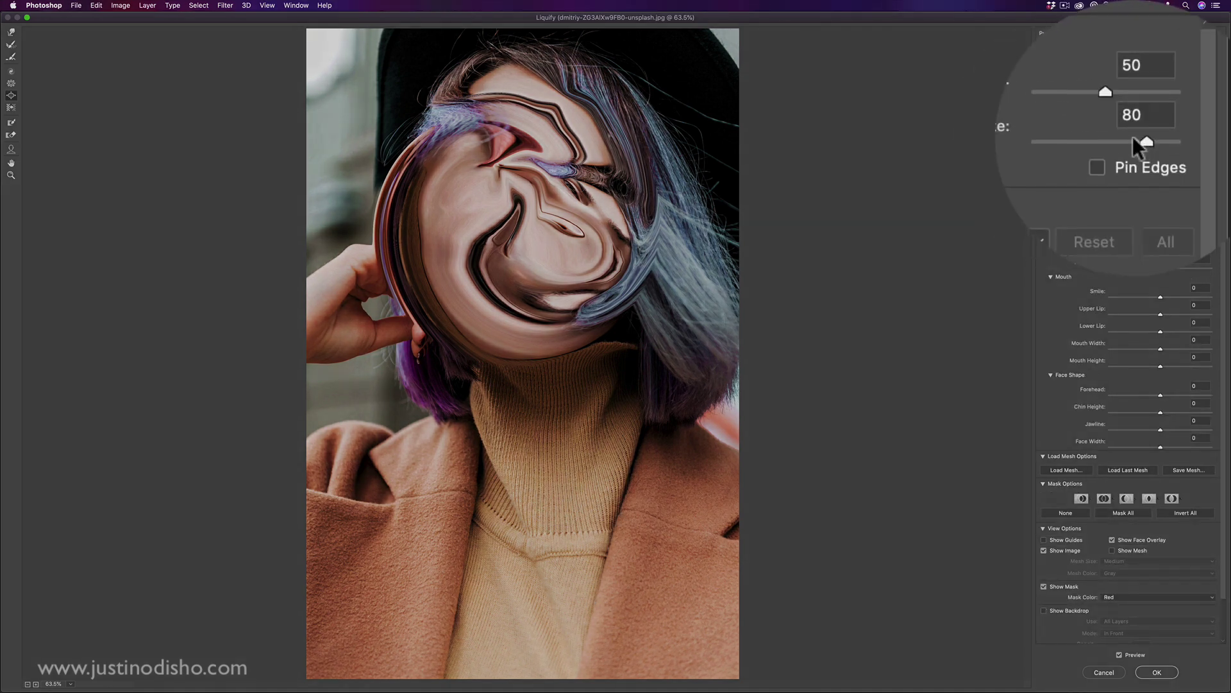
left_click_drag(1198, 84, 1206, 87)
left_click_drag(522, 138, 523, 138)
left_click_drag(603, 137, 603, 136)
left_click(628, 204)
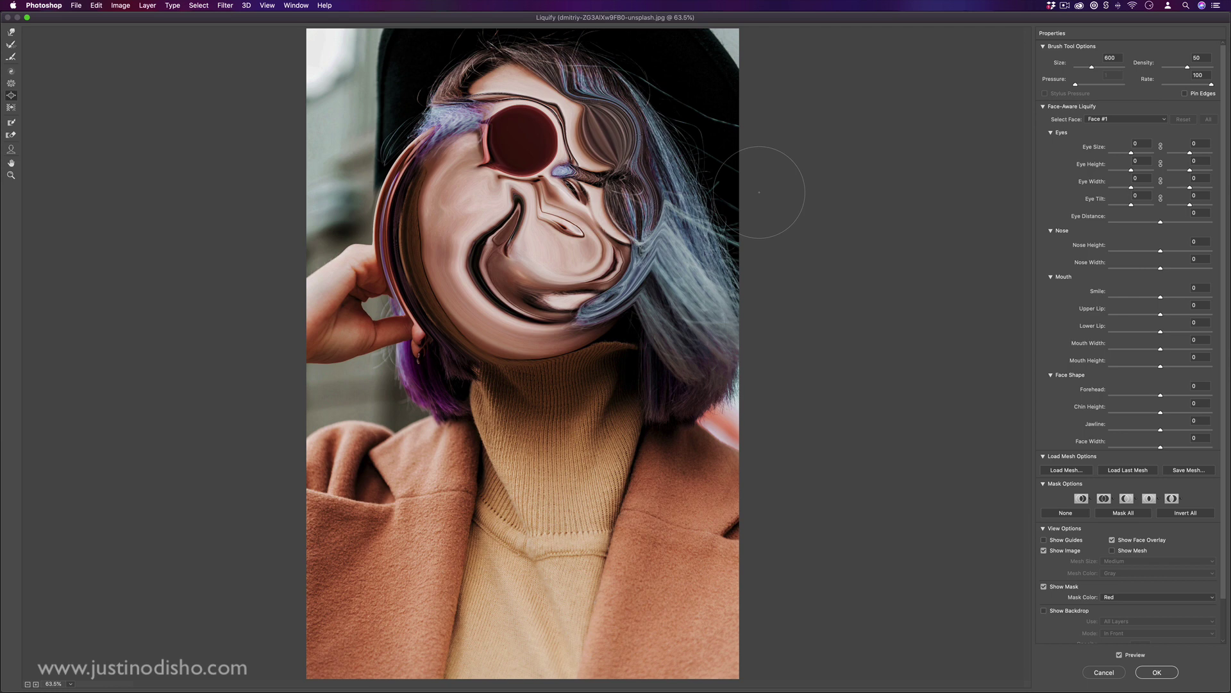
- Lower the Bloat tool's rate and brush down the right-hand side of the face
left_click_drag(1196, 86, 1155, 87)
mouse_move(626, 202)
left_mouse_down()
mouse_move(658, 221)
mouse_move(631, 230)
mouse_move(610, 282)
mouse_move(619, 320)
left_mouse_up()
- Shift the face pixels with several mostly horizontal Push Left strokes across the eyes, nose, mouth and chin
left_click(11, 107)
left_click_drag(578, 149, 492, 150)
mouse_move(638, 145)
left_mouse_down()
mouse_move(470, 165)
mouse_move(647, 183)
left_mouse_up()
left_click_drag(646, 183, 486, 198)
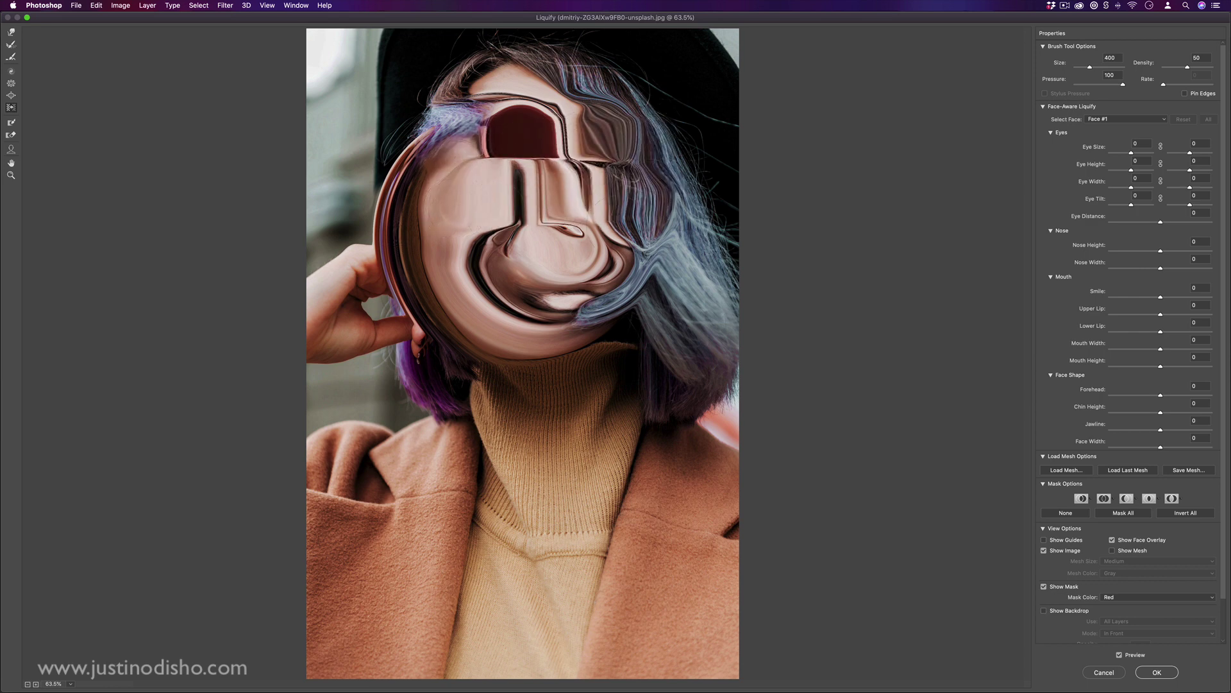
left_click_drag(652, 221, 508, 224)
left_click_drag(642, 257, 542, 254)
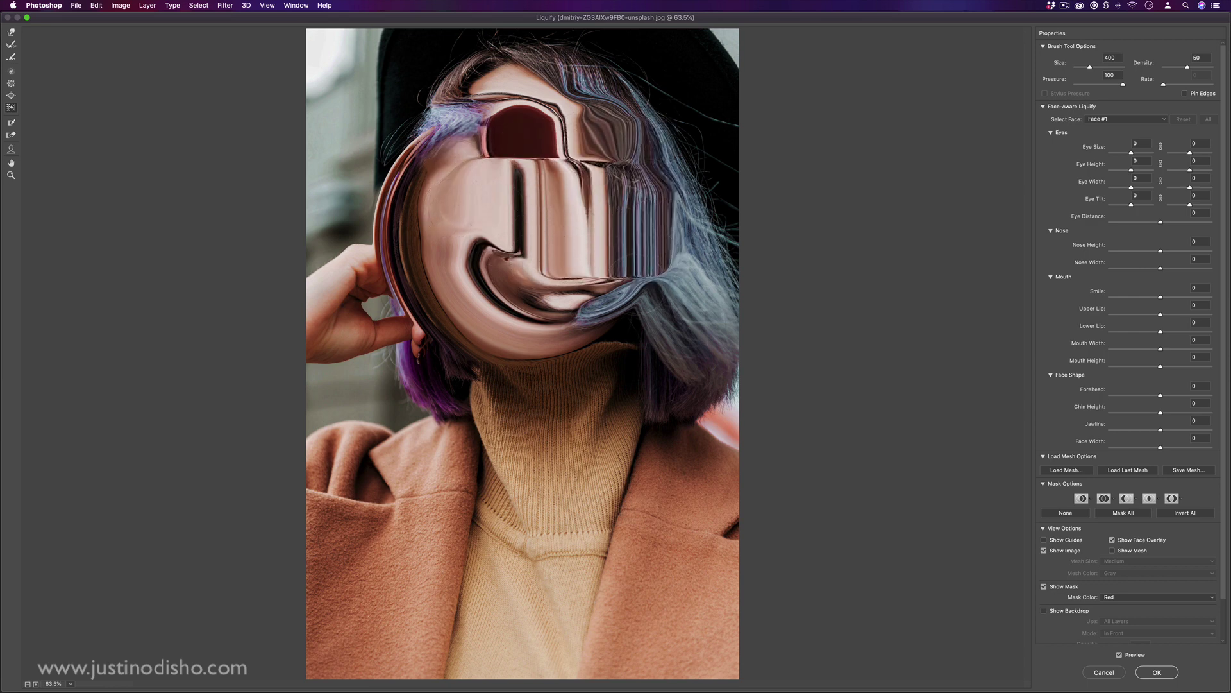
mouse_move(635, 282)
left_mouse_down()
mouse_move(635, 156)
mouse_move(631, 357)
mouse_move(553, 323)
mouse_move(593, 334)
mouse_move(545, 332)
mouse_move(491, 360)
left_mouse_up()
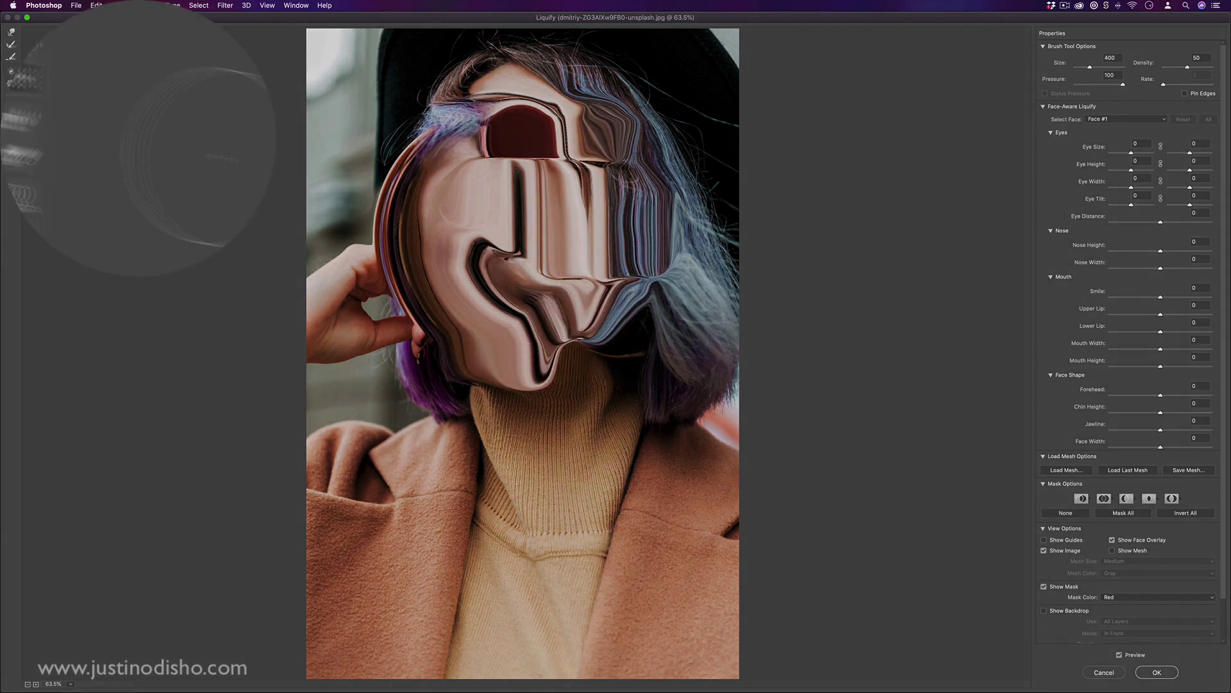
- Paint over the fingers and hand beside the face with the Freeze Mask tool
left_click(11, 122)
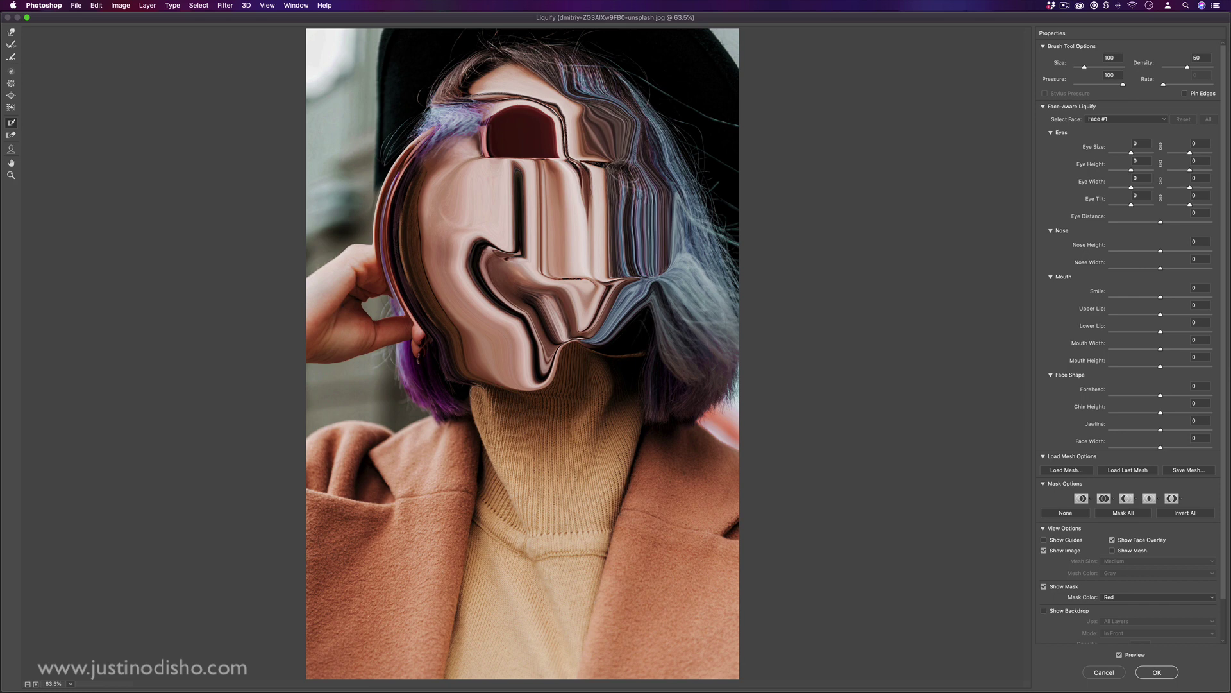
mouse_move(420, 331)
left_mouse_down()
mouse_move(419, 363)
mouse_move(399, 321)
mouse_move(388, 334)
mouse_move(411, 335)
mouse_move(344, 351)
mouse_move(388, 322)
mouse_move(362, 310)
mouse_move(388, 292)
mouse_move(376, 242)
mouse_move(355, 248)
mouse_move(356, 282)
left_mouse_up()
- Warp the face edge beside the frozen hand with the Forward Warp tool, and clear the whole mask
key("w")
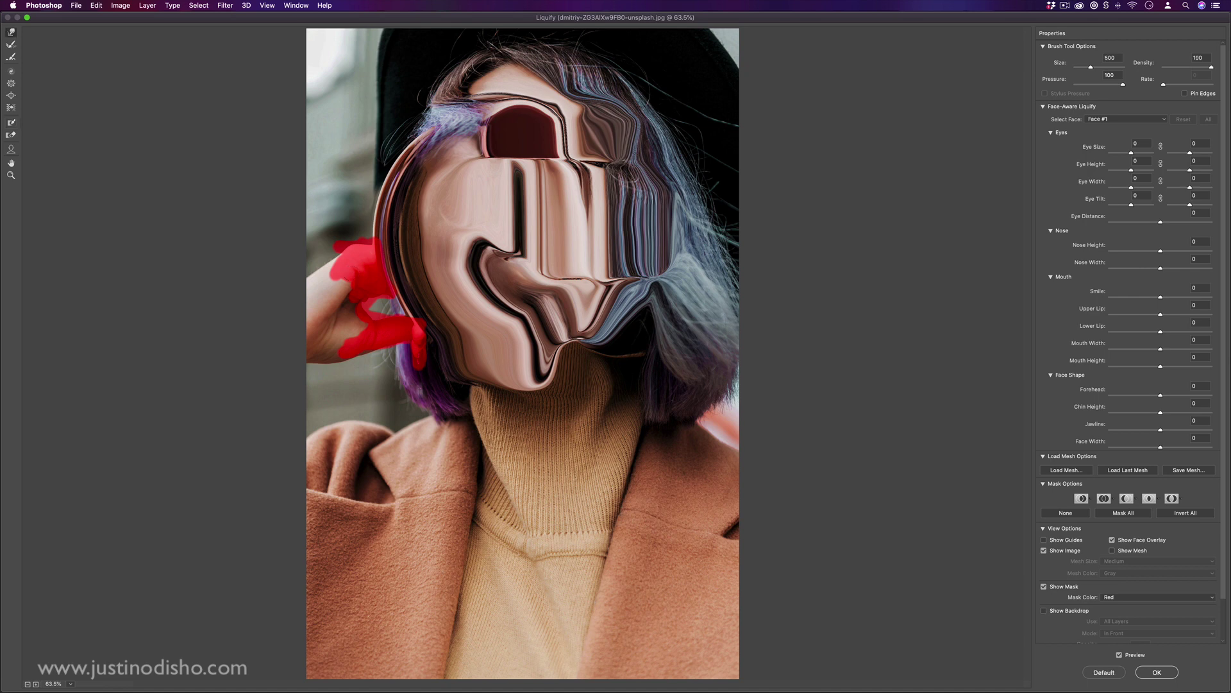
key("alt")
mouse_move(424, 329)
left_mouse_down()
mouse_move(460, 332)
mouse_move(454, 378)
mouse_move(413, 243)
mouse_move(418, 276)
mouse_move(401, 232)
mouse_move(421, 283)
mouse_move(385, 215)
mouse_move(420, 268)
mouse_move(391, 247)
mouse_move(426, 253)
mouse_move(430, 240)
mouse_move(377, 229)
mouse_move(394, 250)
mouse_move(382, 228)
mouse_move(390, 254)
left_mouse_up()
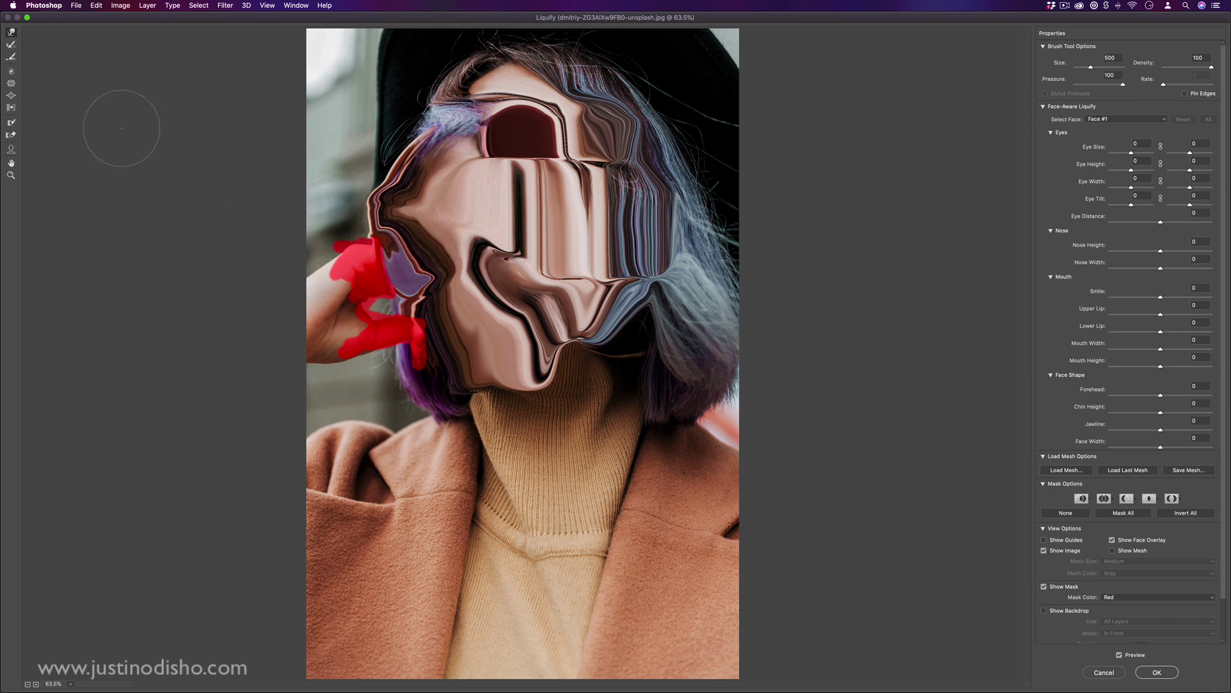
left_click(1070, 513)
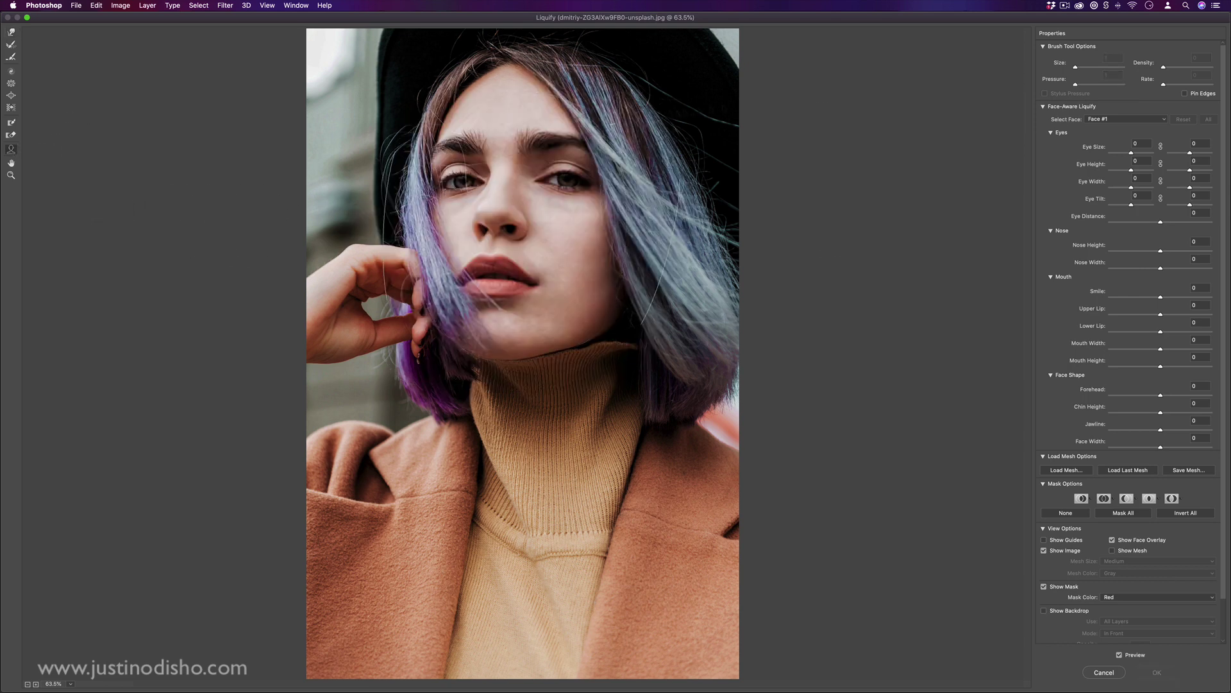
- Adjust the left-side eye directly on the portrait with the Face tool
mouse_move(455, 183)
mouse_move(445, 173)
left_mouse_down()
mouse_move(436, 156)
mouse_move(444, 182)
left_mouse_up()
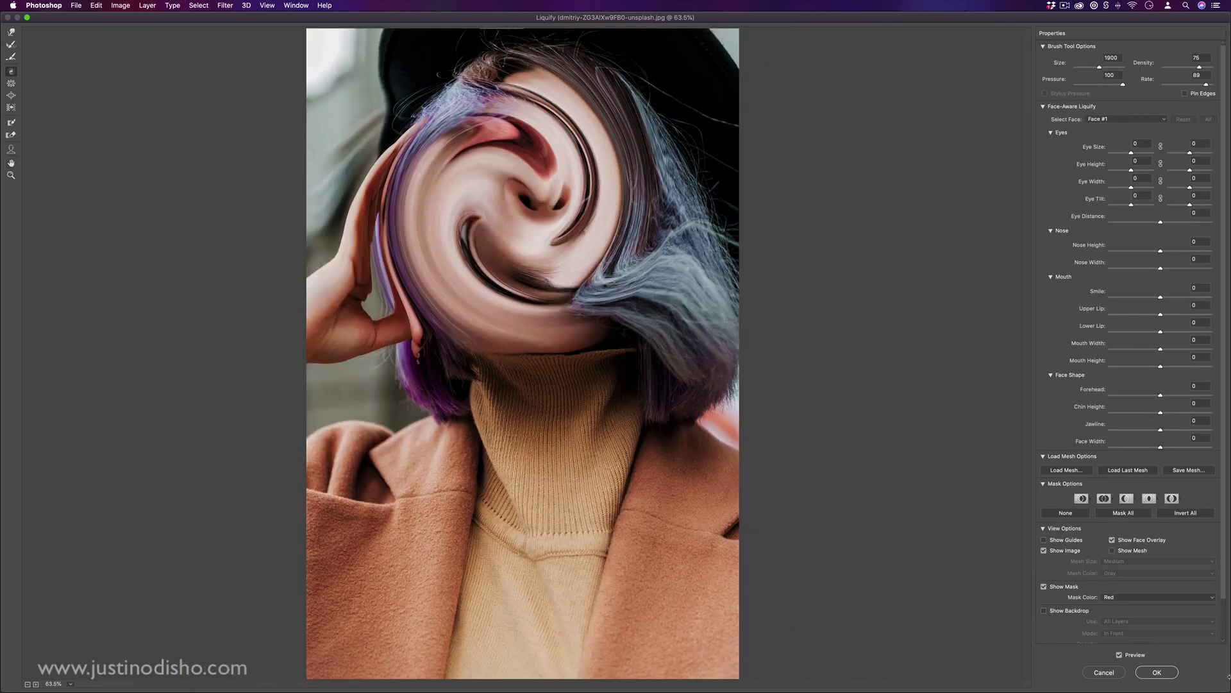
- Apply the swirled Liquify result and toggle the Liquify smart filter's visibility off and on to compare
left_click(1167, 675)
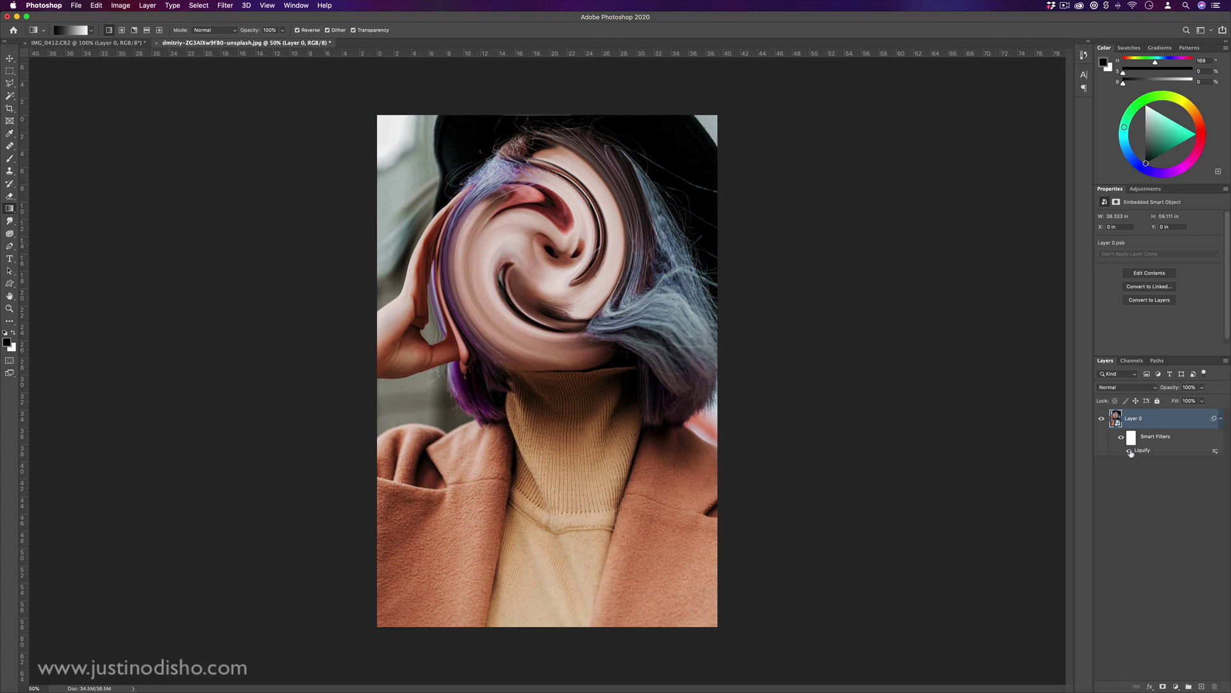
left_click(1130, 452)
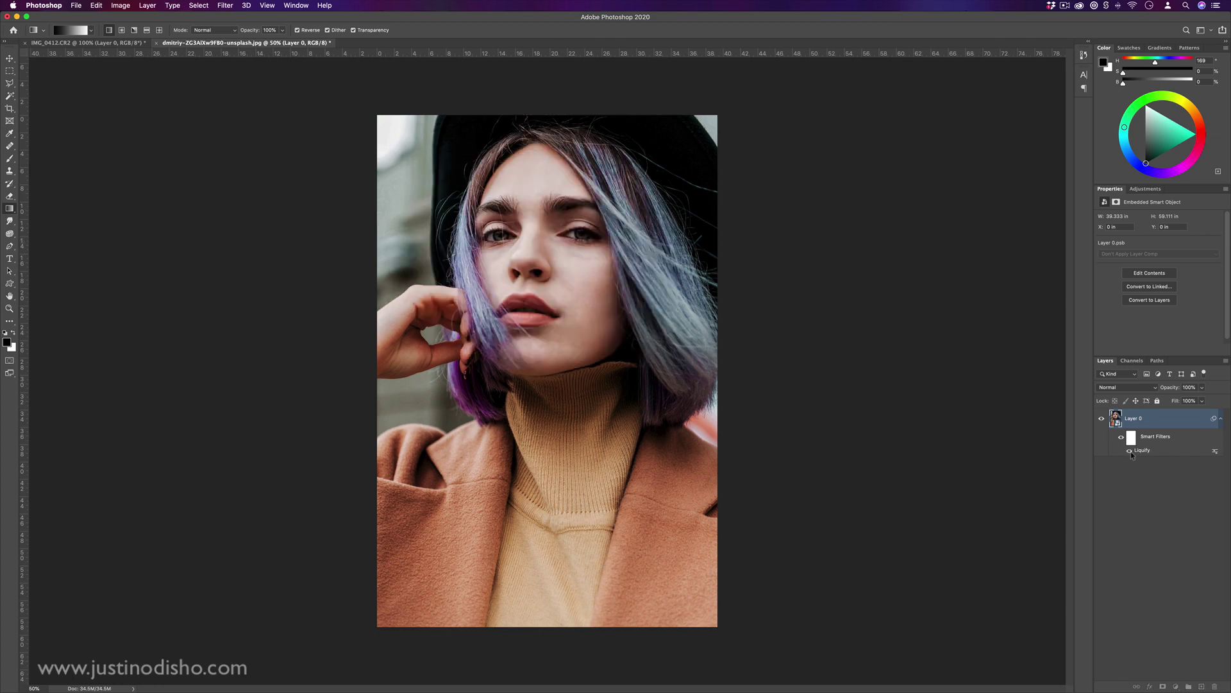
left_click(1131, 452)
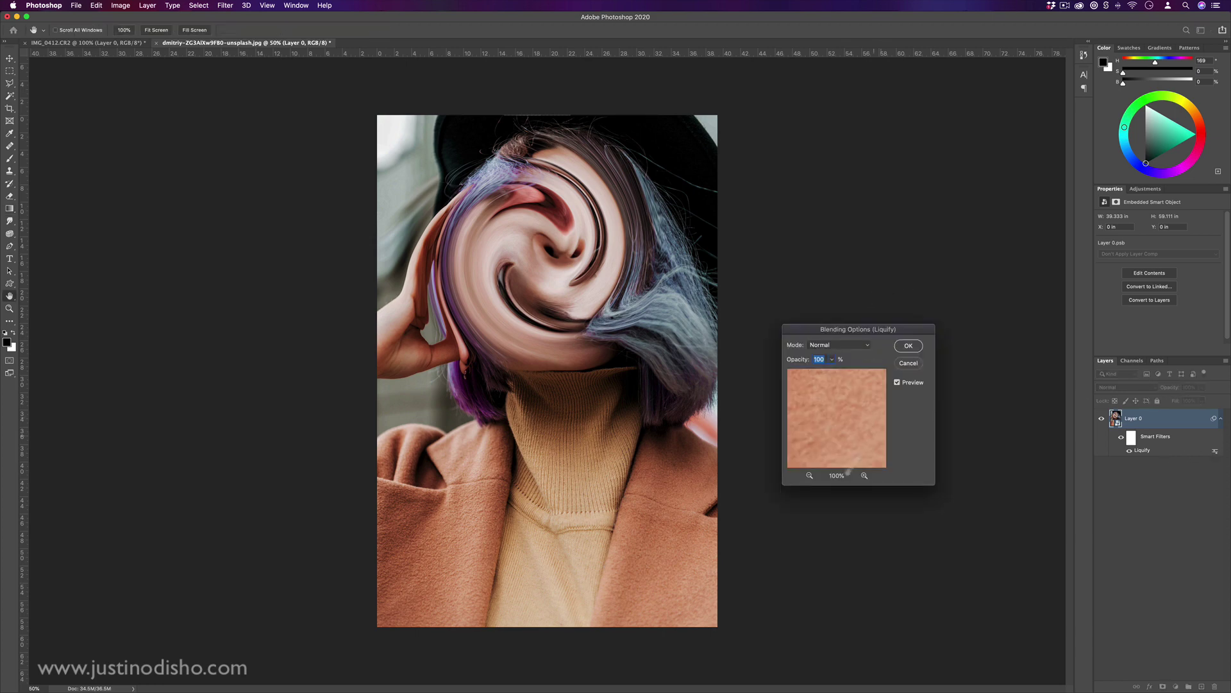
- Set the Liquify smart filter's blending opacity to 53%
left_click(832, 359)
left_click_drag(836, 372, 812, 373)
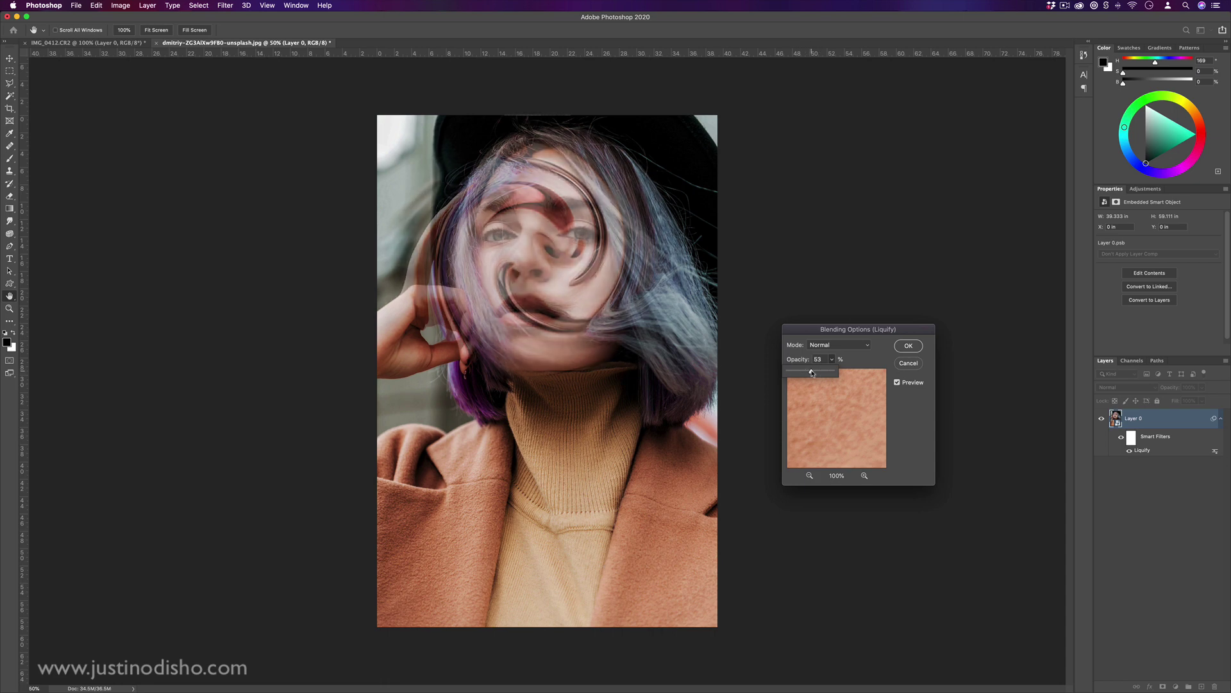
left_click(913, 349)
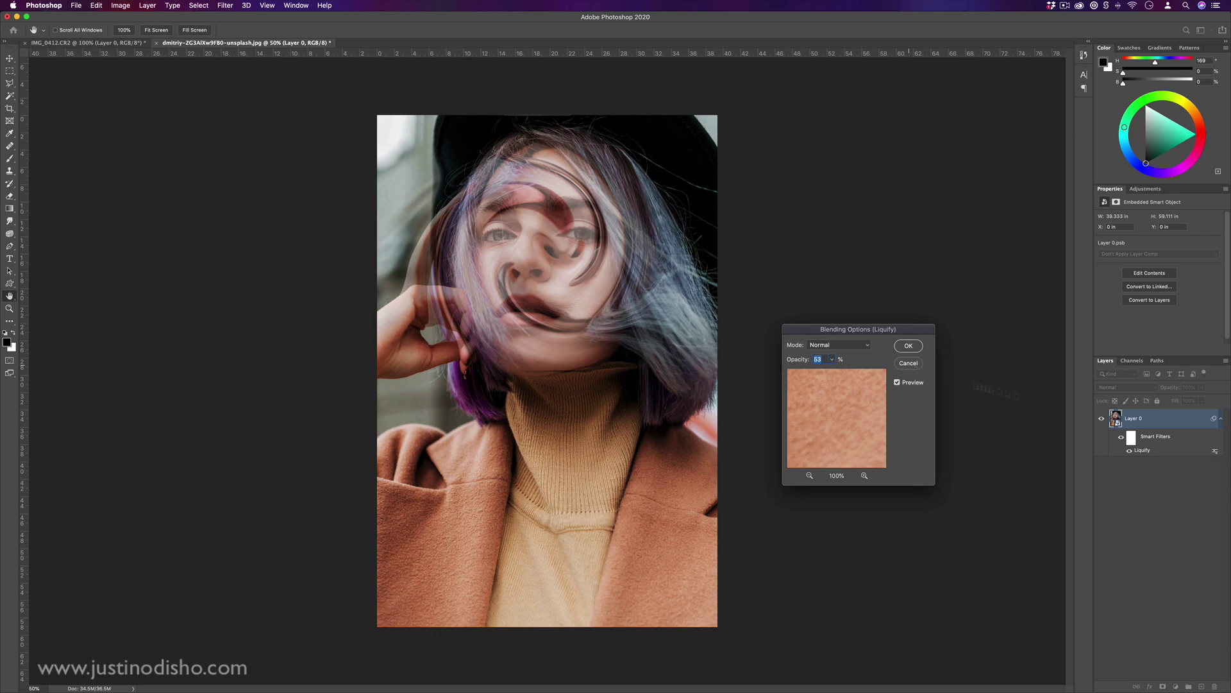
- Reopen the Liquify smart filter on Layer 0 and reduce the brush reconstruction amount to about 46
double_click(1143, 451)
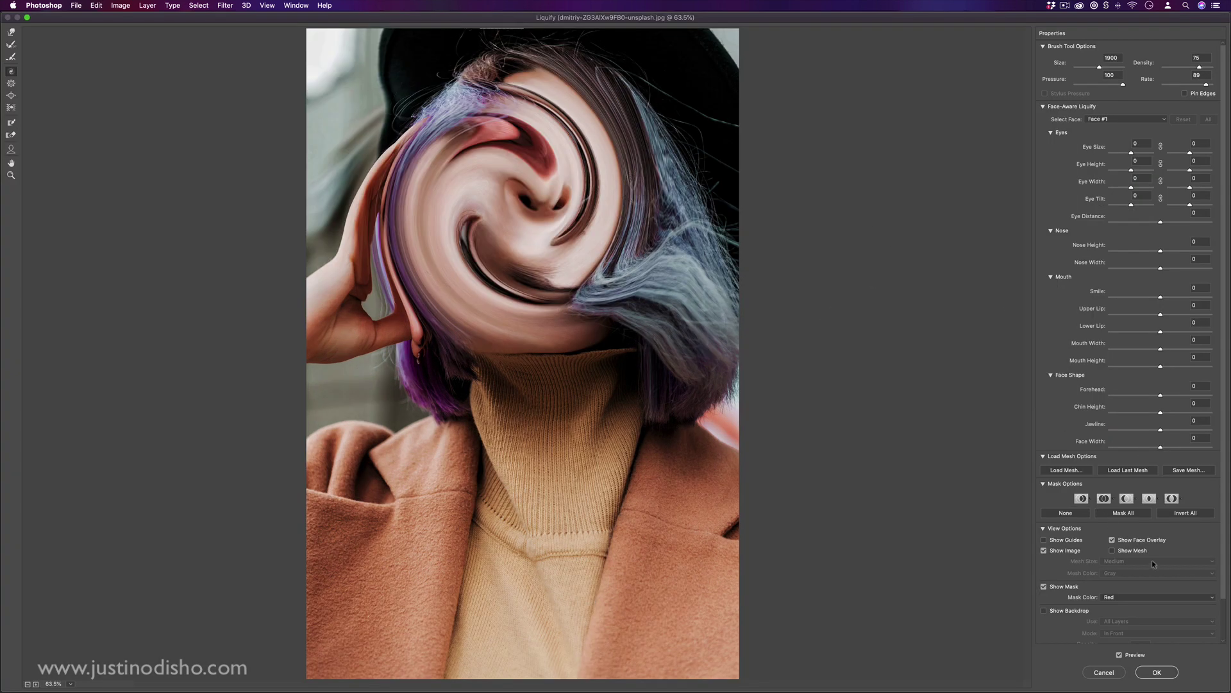
scroll(1076, 518, "down", 3)
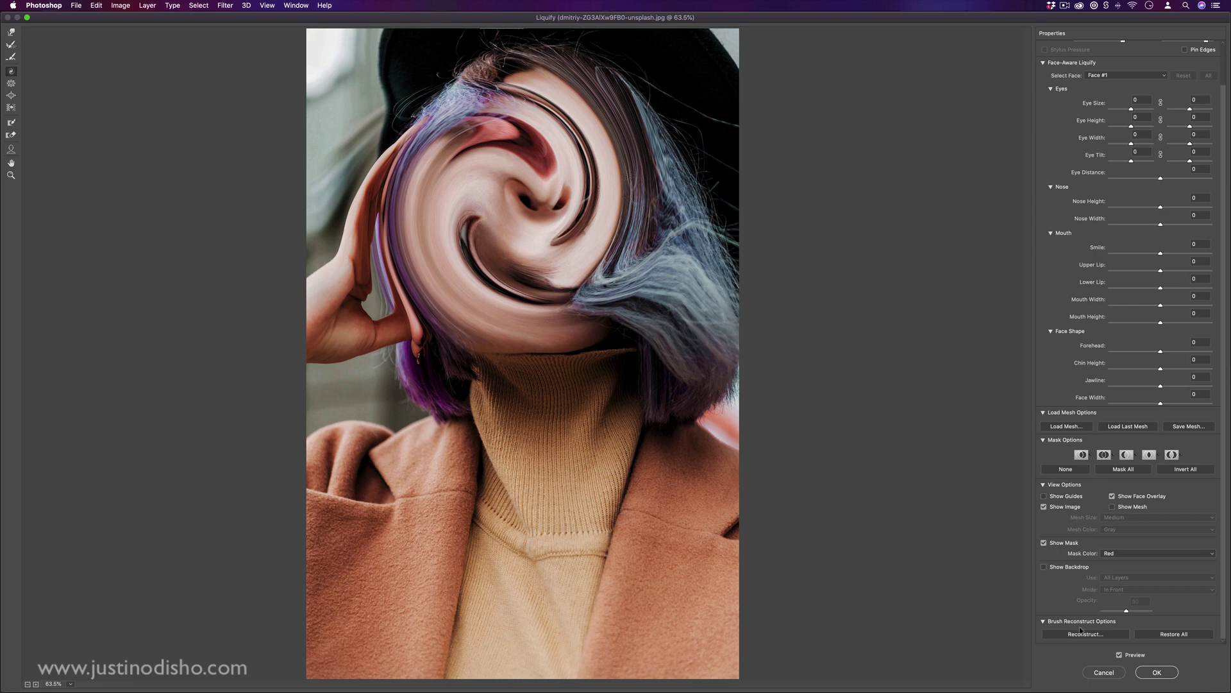
left_click(1084, 634)
left_click_drag(841, 76, 823, 78)
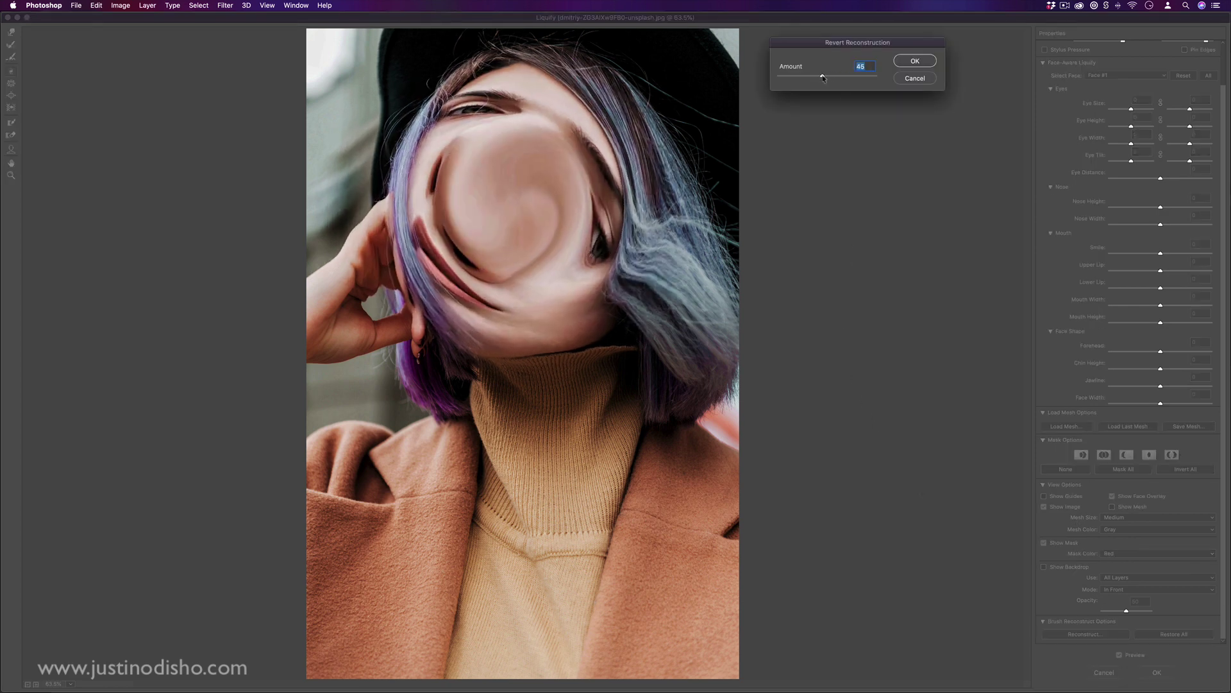